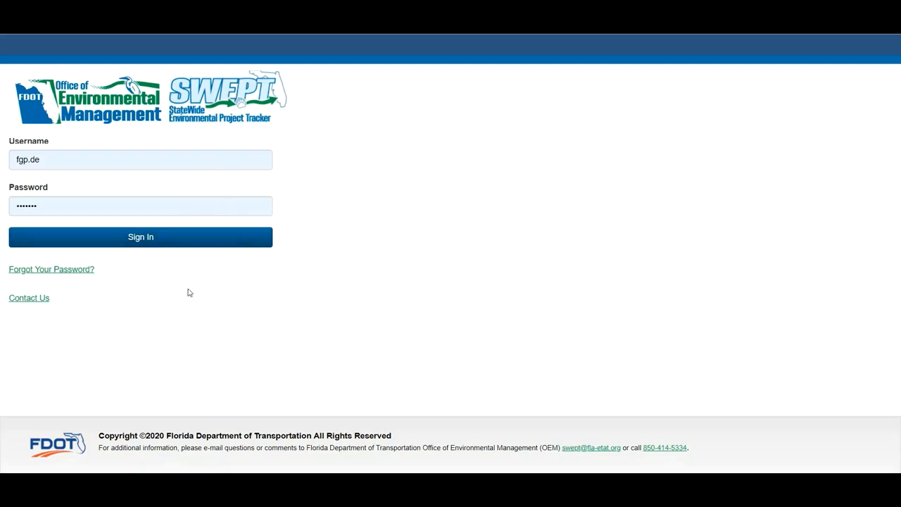
Step: Sign in with the filled-in credentials, then view the Phipps Boardwalk: West project page and return to the home page
left_click(160, 245)
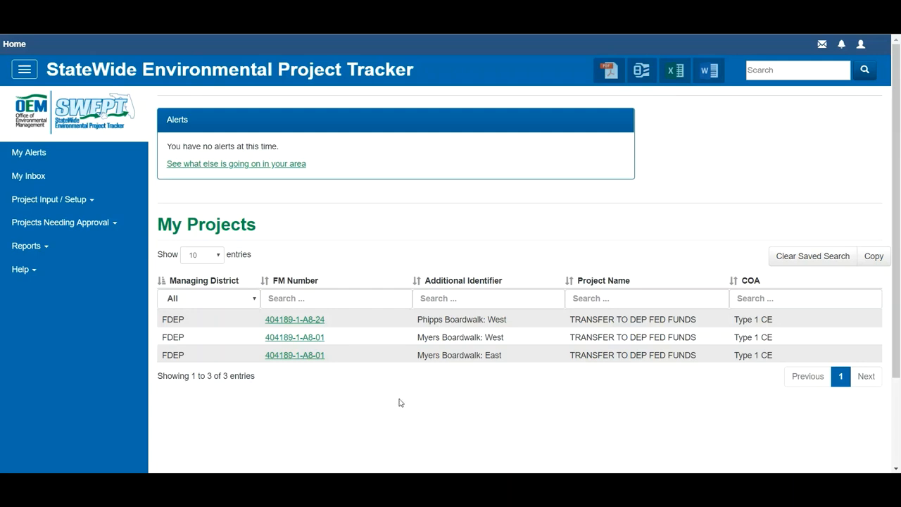
left_click(312, 323)
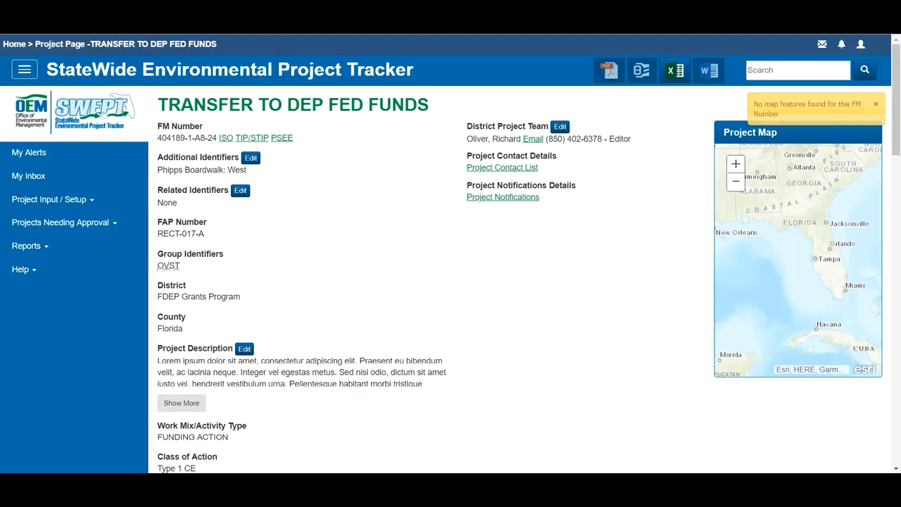
left_click(20, 47)
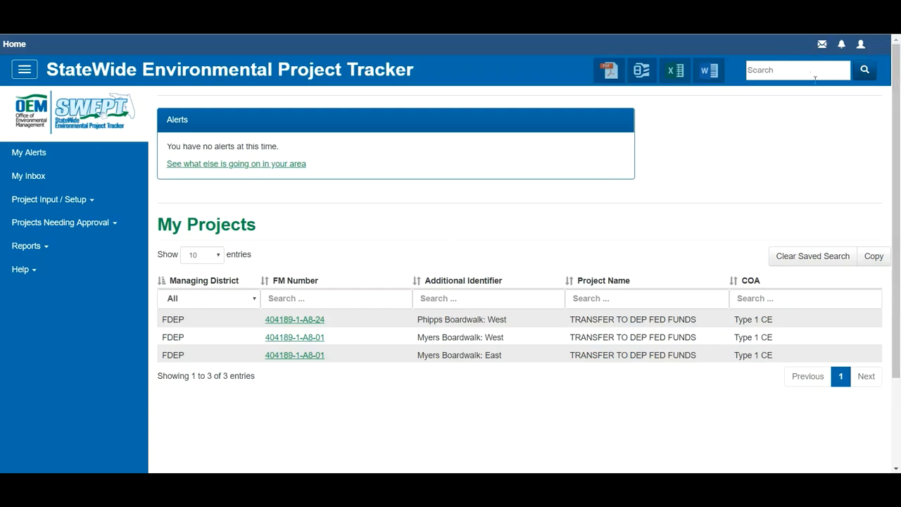
left_click(862, 48)
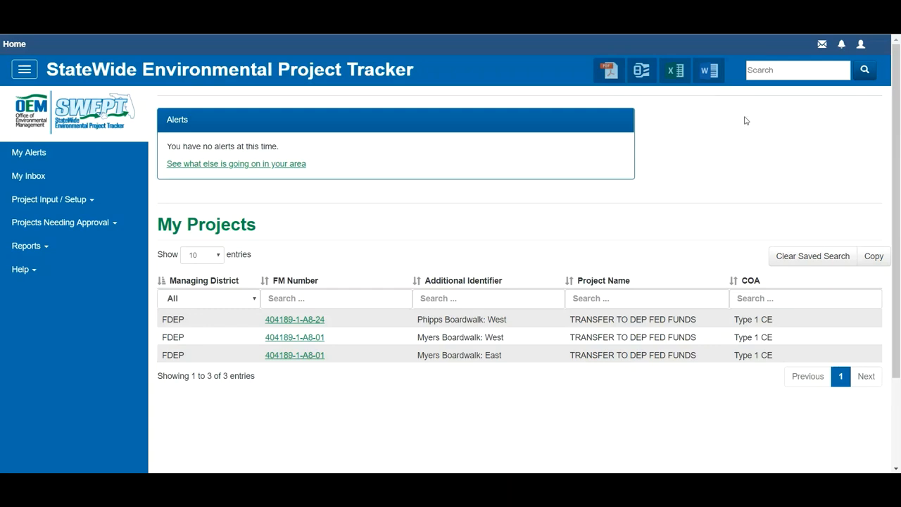
Step: Search the tracker for FM number 404189-1-A8-24, review the matching projects and return to the home page
left_click(765, 74)
type("404189-1-A8-24")
left_click(860, 76)
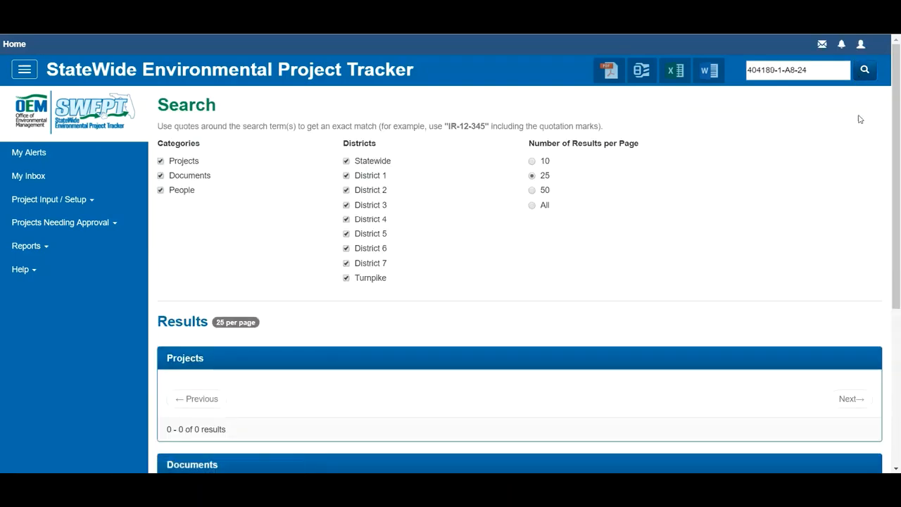
scroll(622, 232, "down", 2)
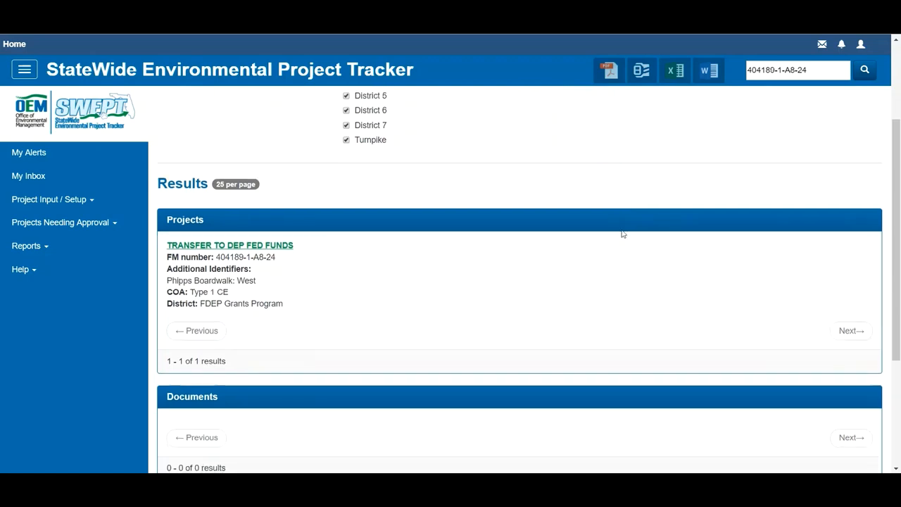
scroll(623, 233, "down", 1)
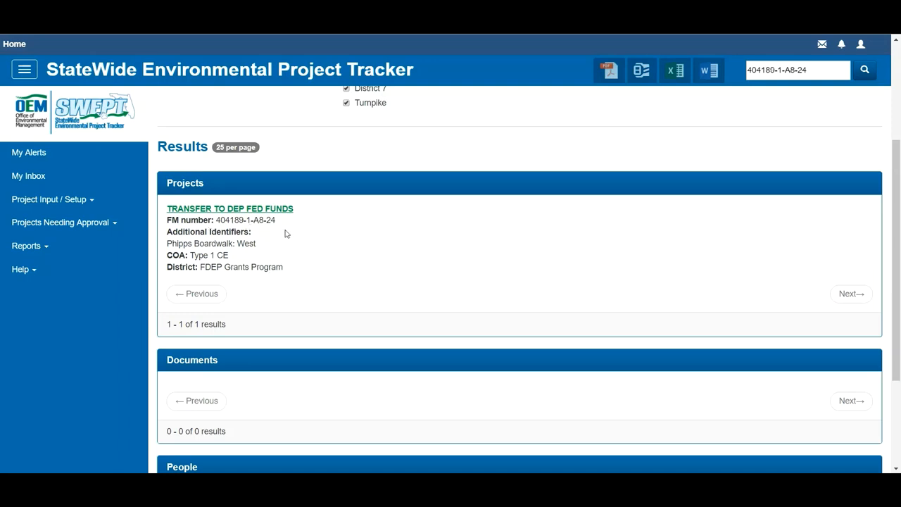
left_click(15, 44)
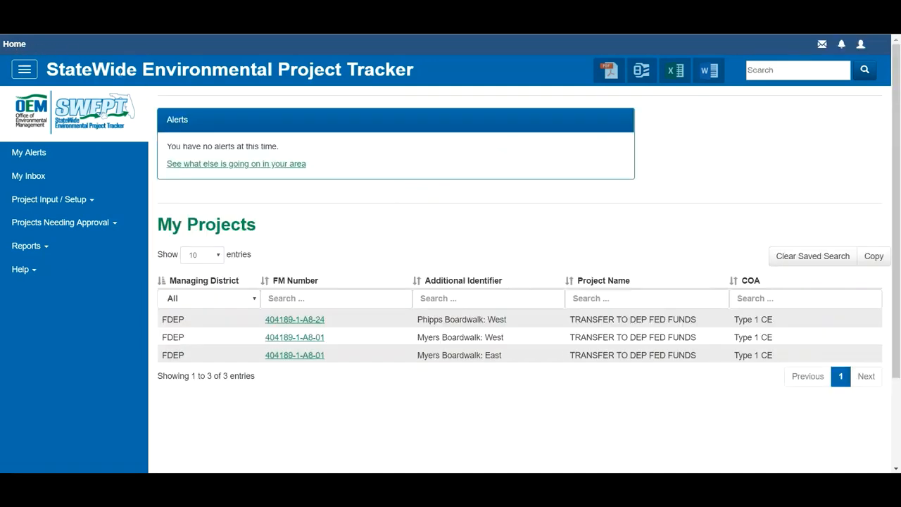
Step: Hide the side navigation and show it again, twice
left_click(25, 71)
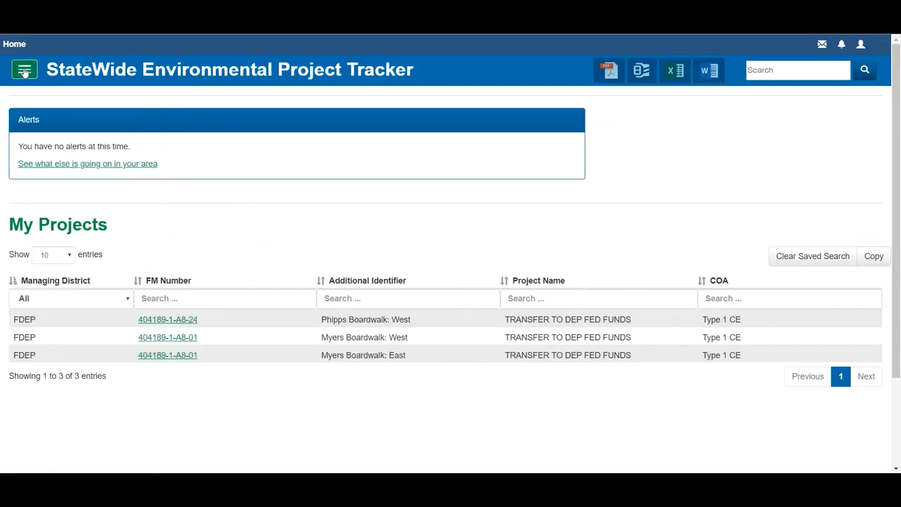
left_click(25, 70)
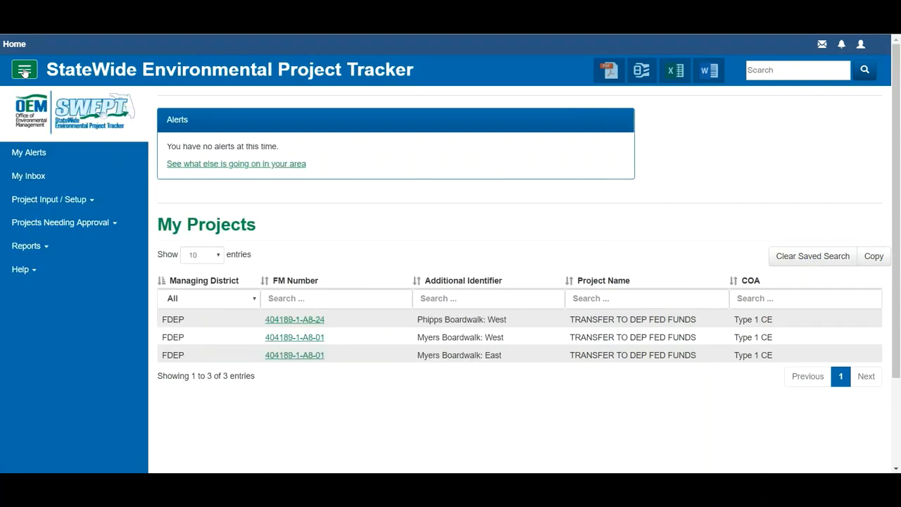
left_click(25, 70)
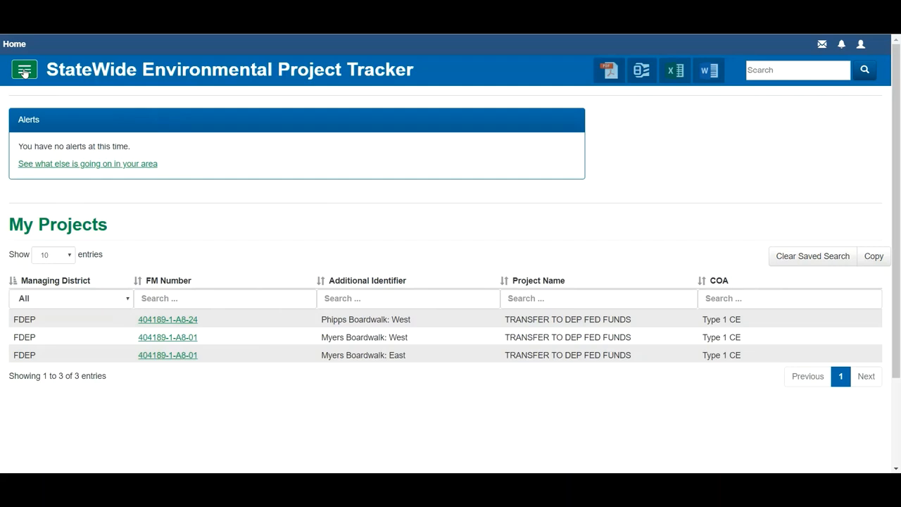
left_click(25, 70)
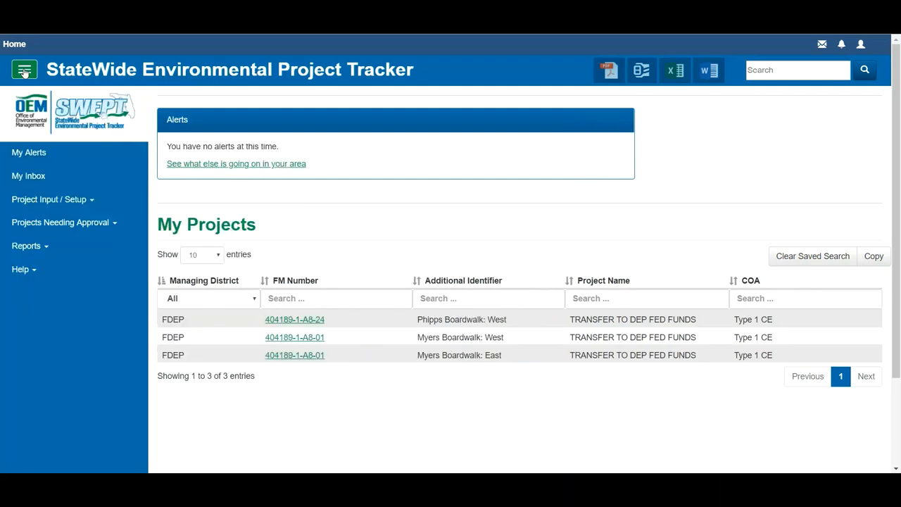
left_click(140, 207)
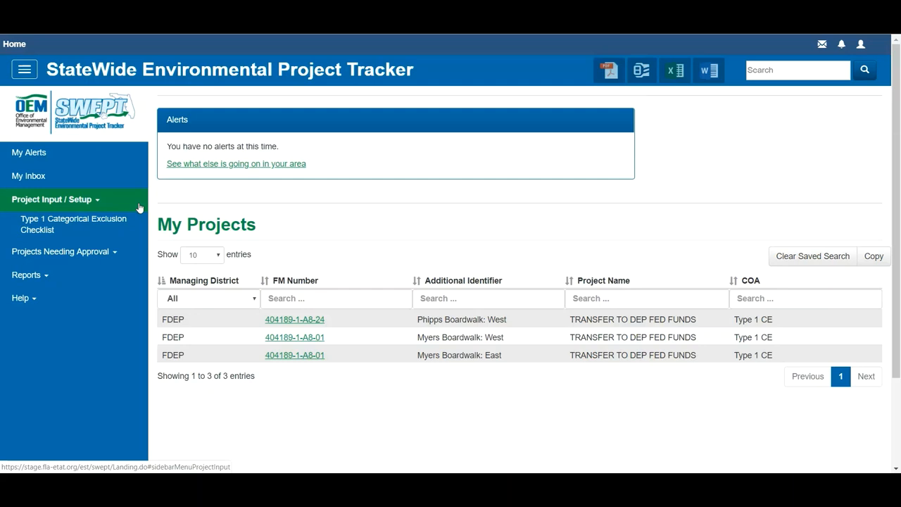
left_click(129, 252)
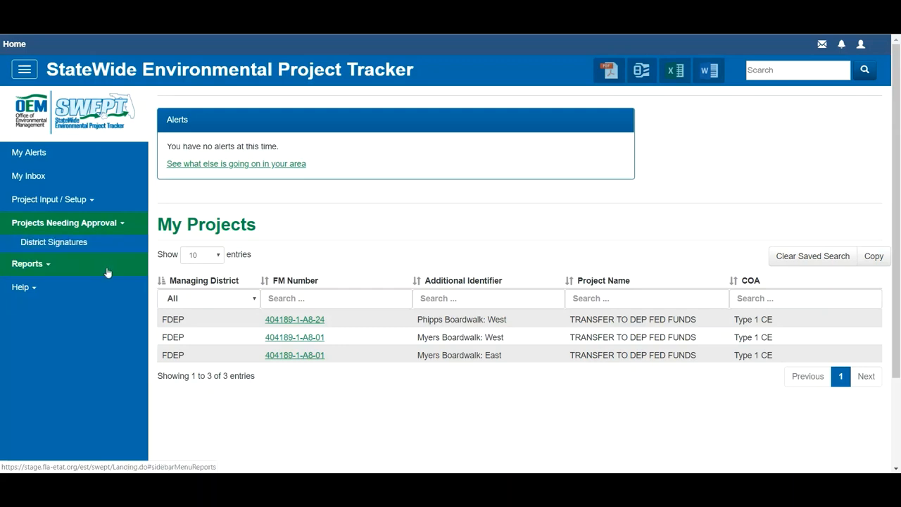
left_click(107, 266)
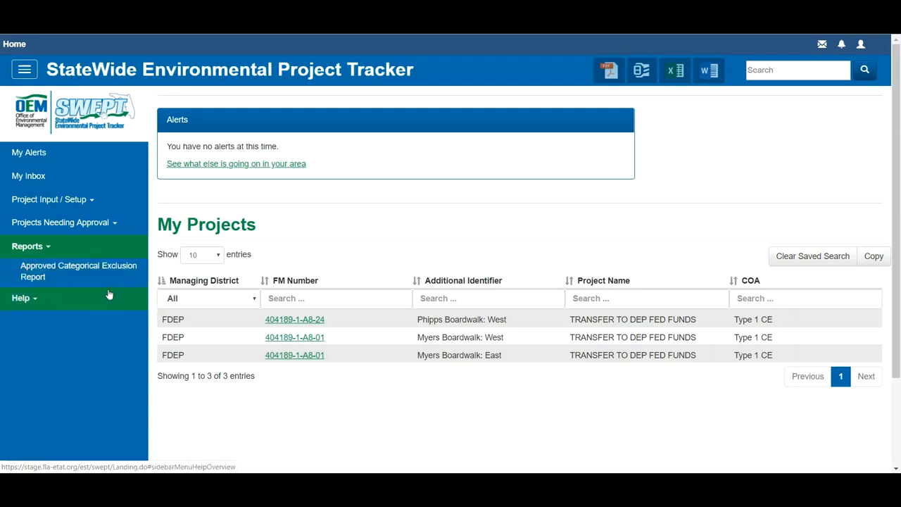
left_click(109, 298)
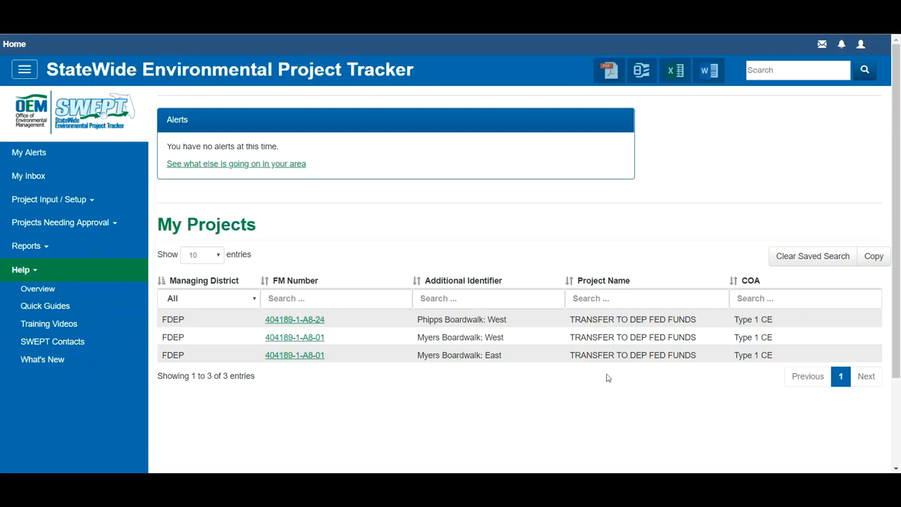
scroll(609, 377, "down", 2)
scroll(610, 380, "down", 1)
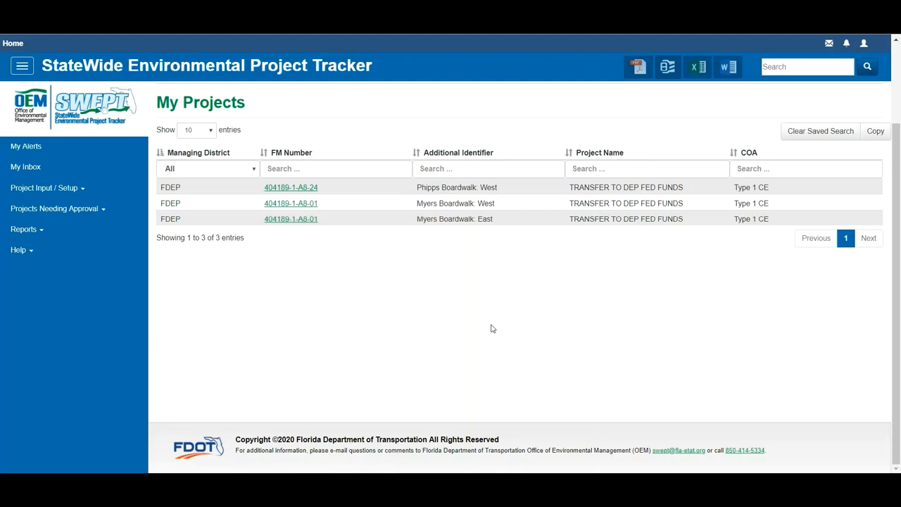
Step: Open the Type 1 Categorical Exclusion Checklist form and load FM number 404189-1-A8-24
left_click(98, 190)
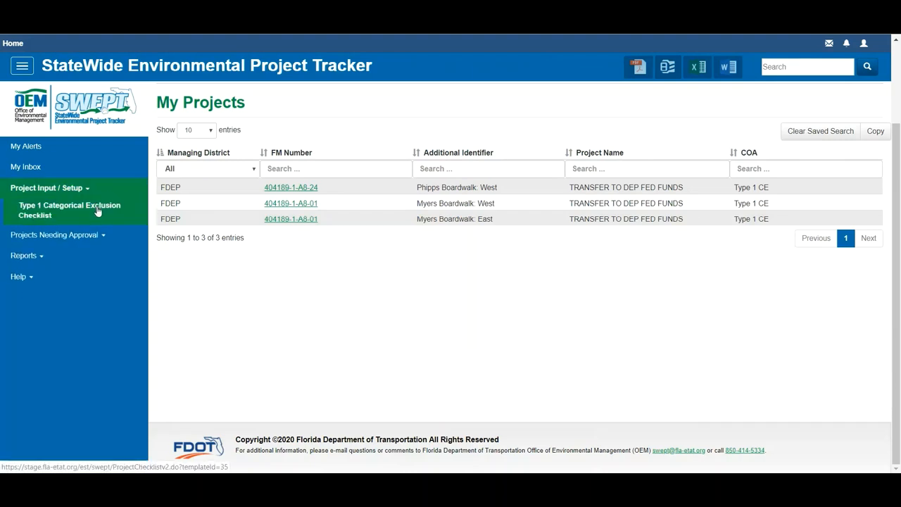
left_click(97, 212)
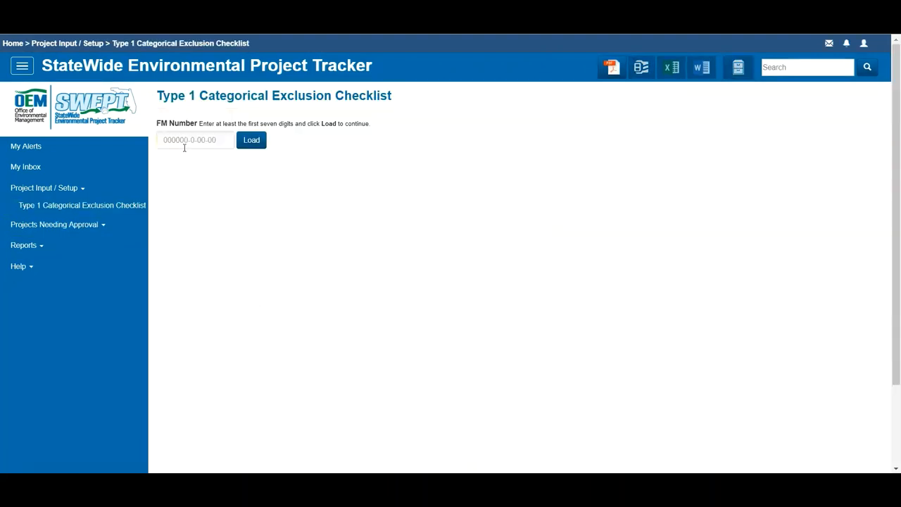
left_click(182, 138)
type("404189-1-A8-24")
left_click(247, 143)
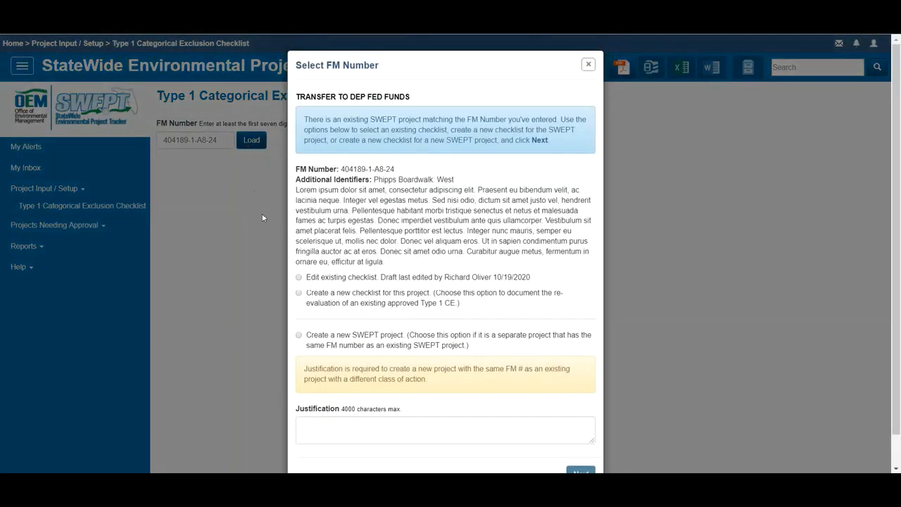
Step: Create a new SWEPT project under the same FM number with the justification "Phipps Boardwalk East"
scroll(788, 262, "down", 1)
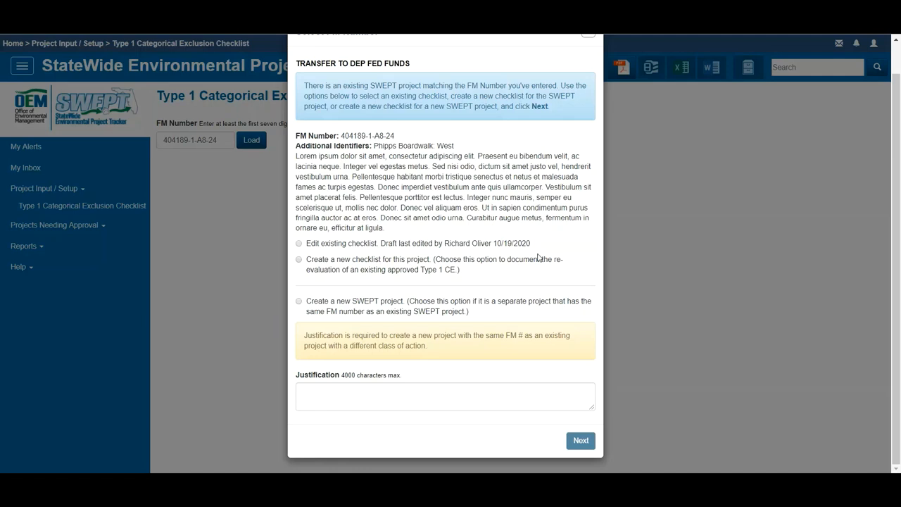
left_click(299, 244)
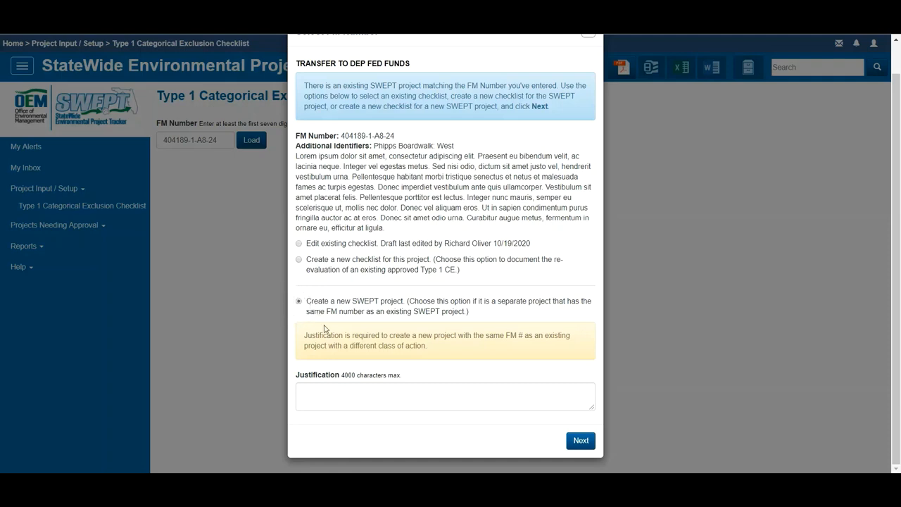
left_click(342, 390)
type("P")
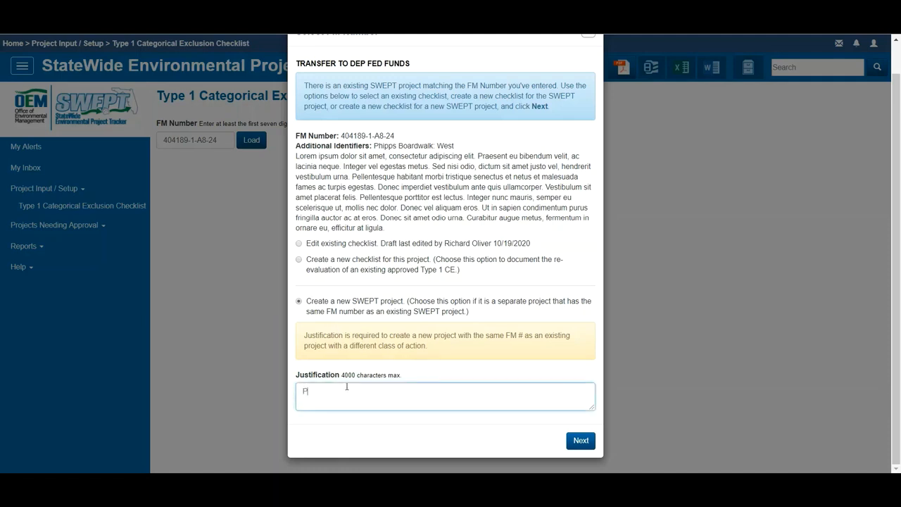
type("hipps Boardwalk East")
left_click(581, 440)
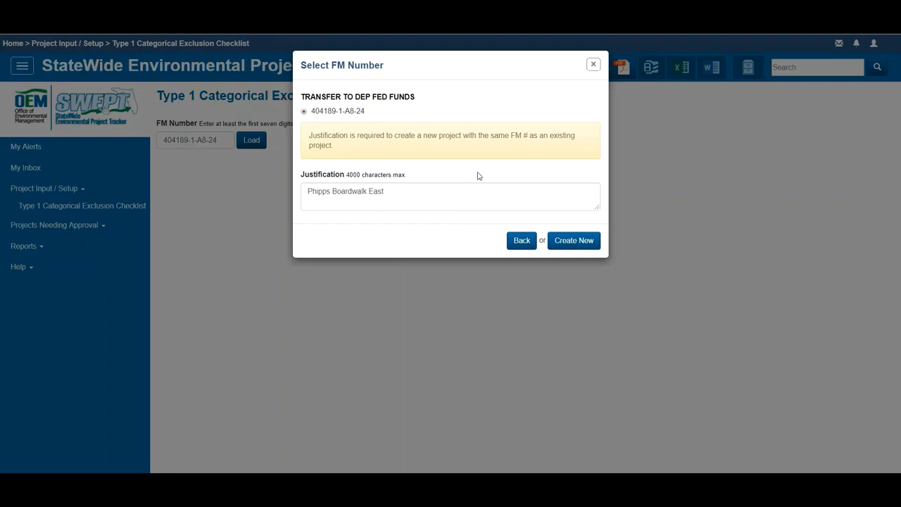
left_click(574, 241)
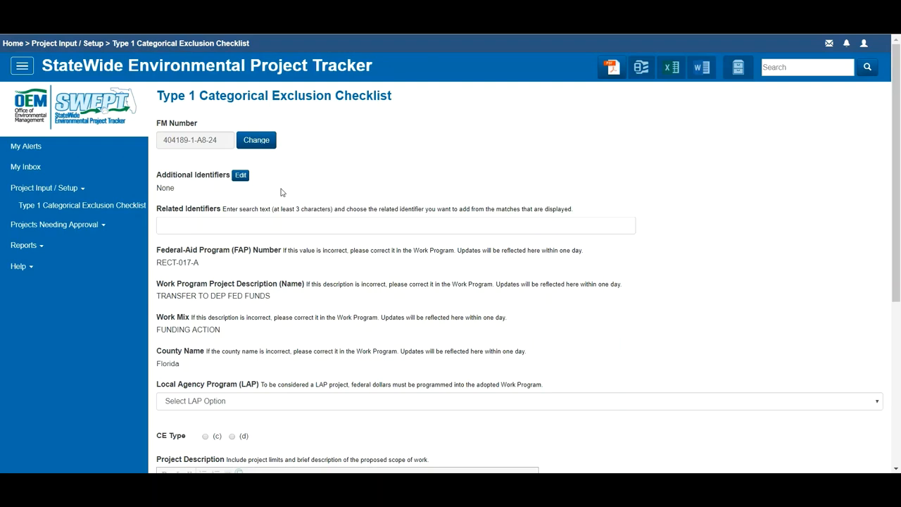
Step: Add an additional identifier named "Phipps Boardwalk" with the value "East" to the checklist
left_click(240, 176)
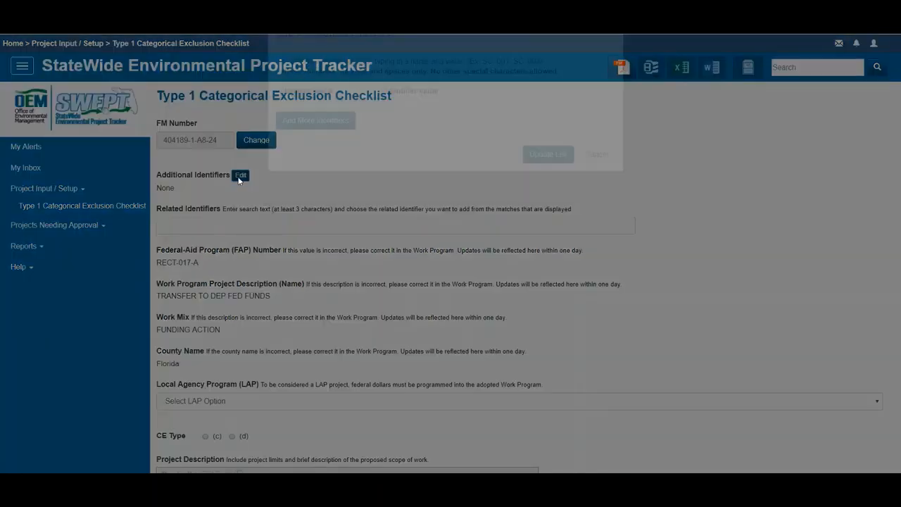
left_click(322, 145)
left_click(329, 147)
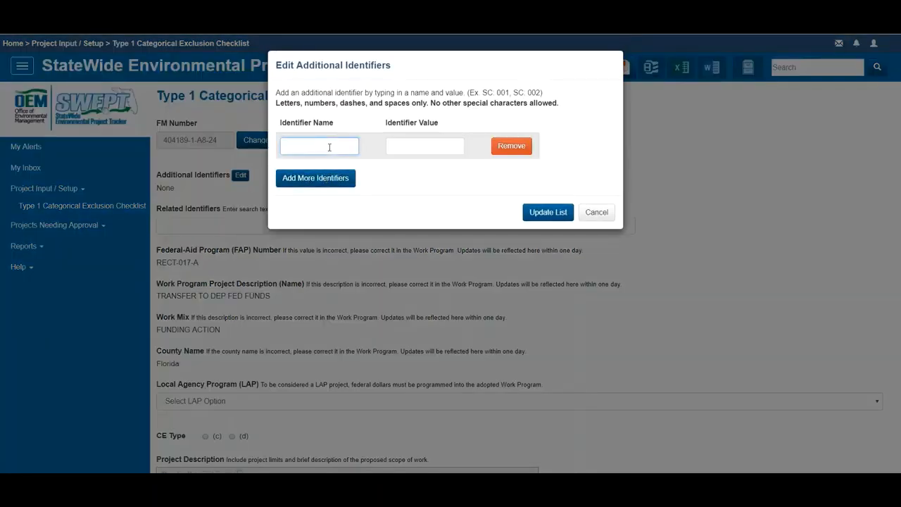
type("Phipps Boardwalk")
key("Tab")
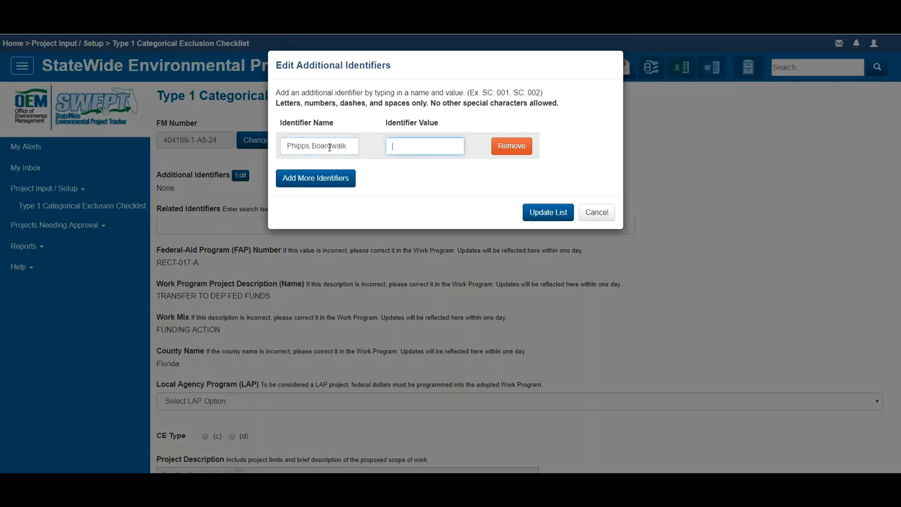
type("East")
left_click(533, 213)
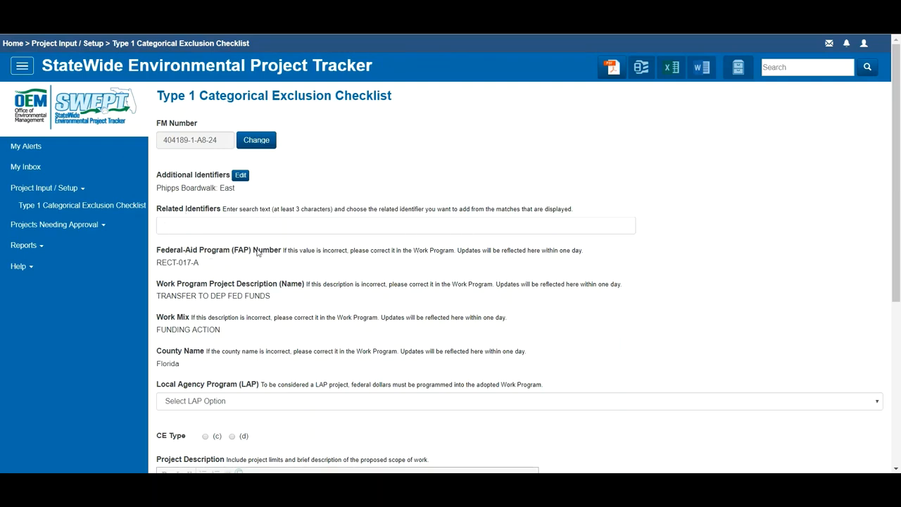
Step: Find "Boardwa" among the related identifiers and add Phipps Boardwalk: West
left_click(206, 224)
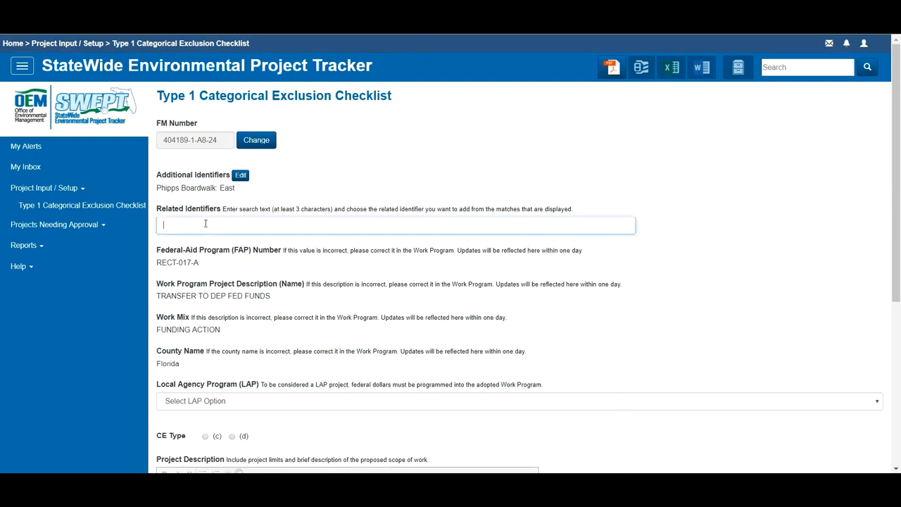
type("Boardwa")
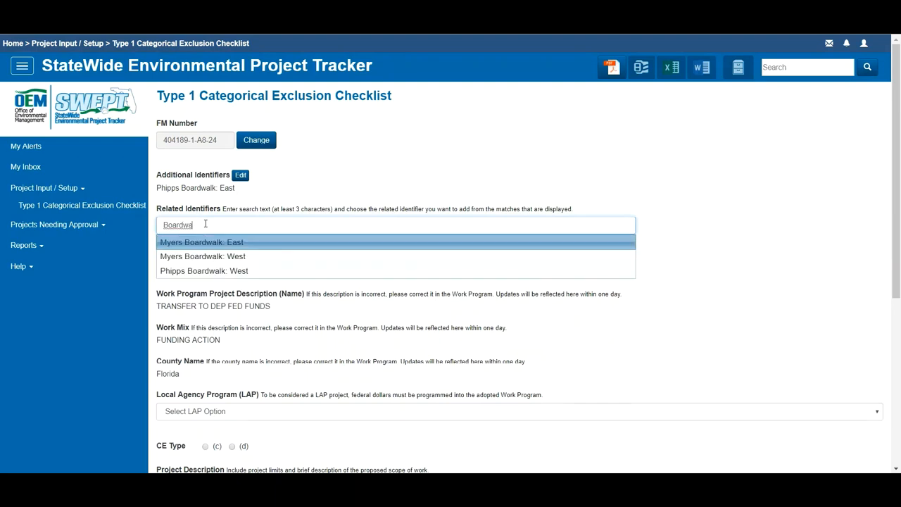
left_click(217, 276)
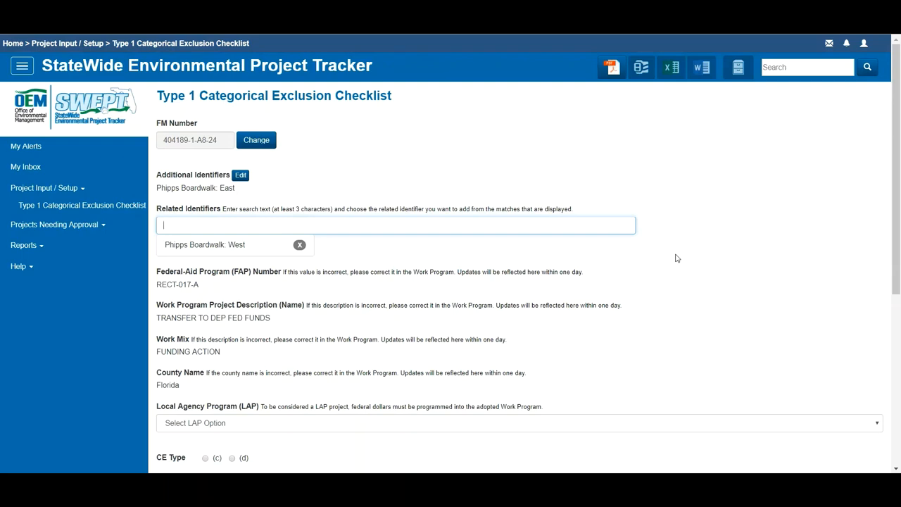
Step: Set the Local Agency Program (LAP) option to No
scroll(676, 259, "down", 1)
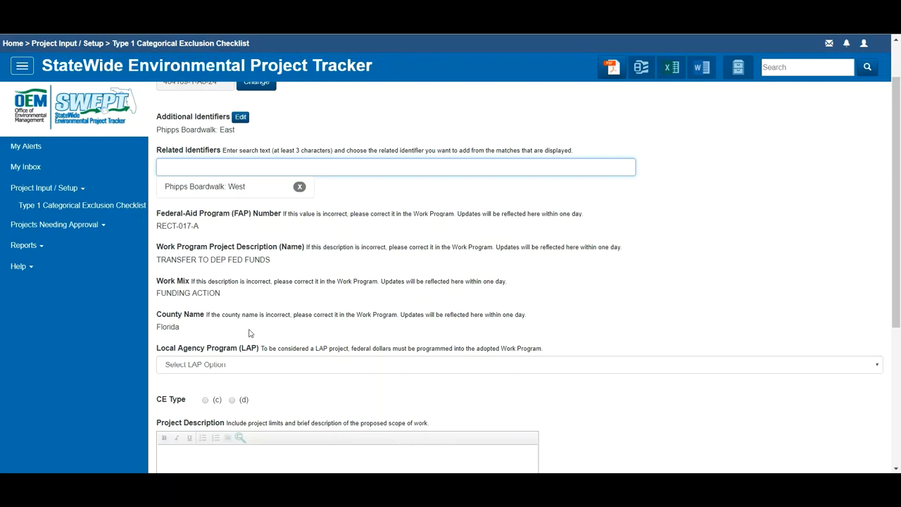
left_click(447, 331)
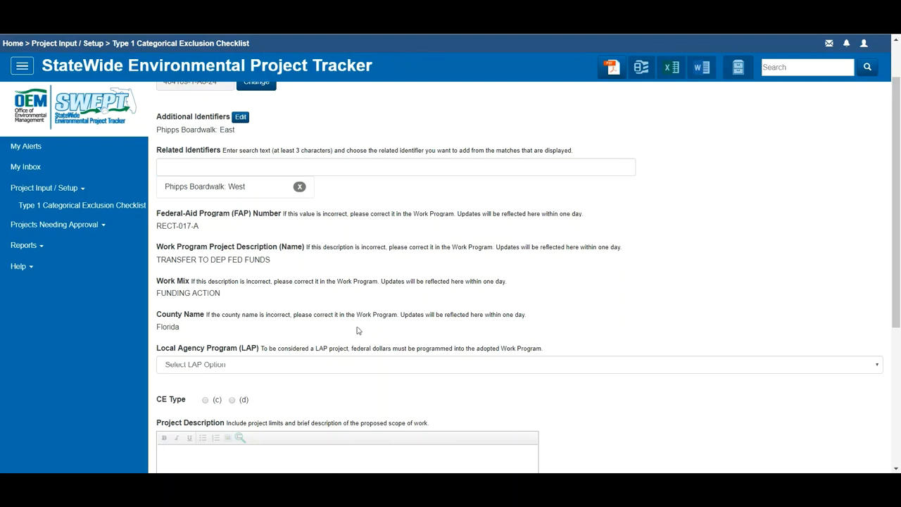
left_click(263, 372)
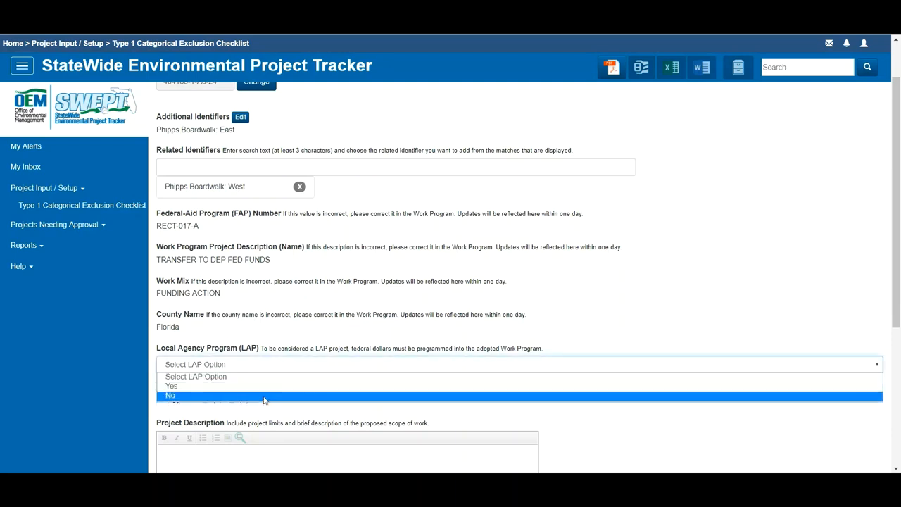
left_click(264, 396)
Step: Set the CE Type to (c) with category "(3) Construction of bicycle and pedestrian lanes, paths, and facilities."
scroll(599, 394, "down", 1)
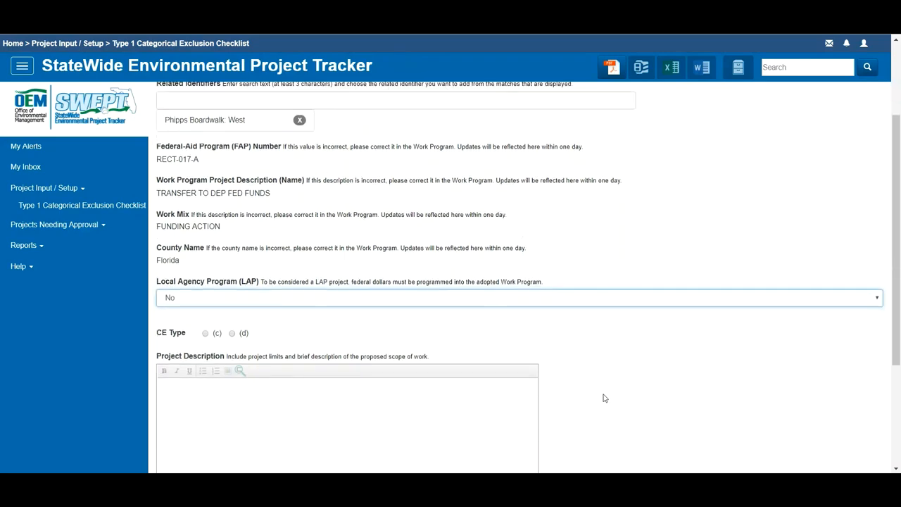
scroll(604, 397, "down", 2)
scroll(604, 398, "down", 1)
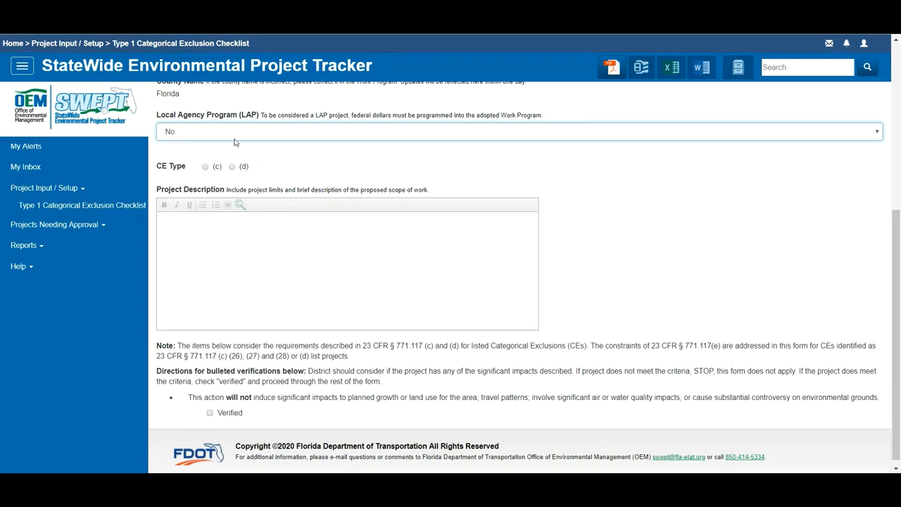
left_click(205, 168)
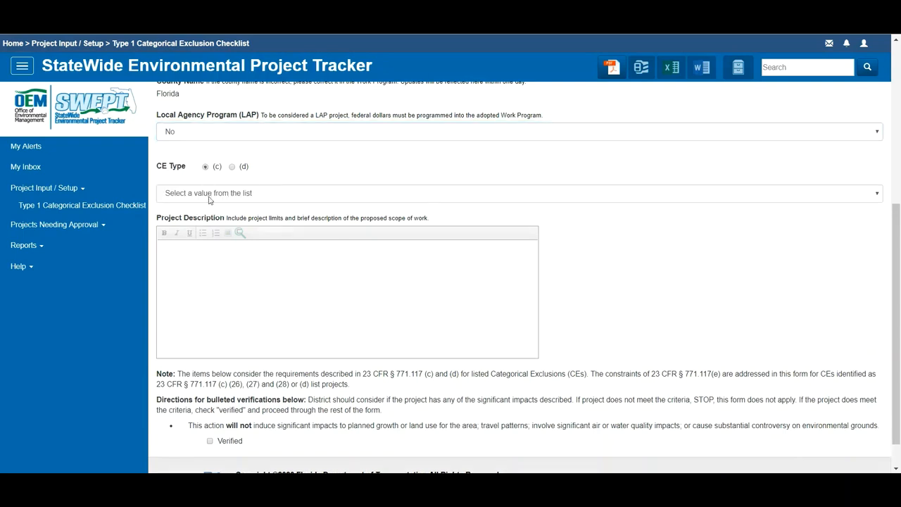
left_click(209, 193)
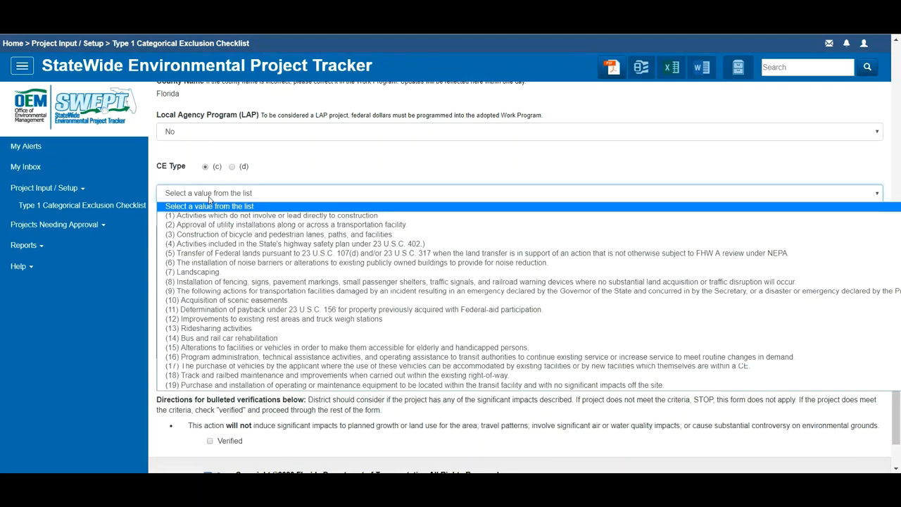
left_click(210, 235)
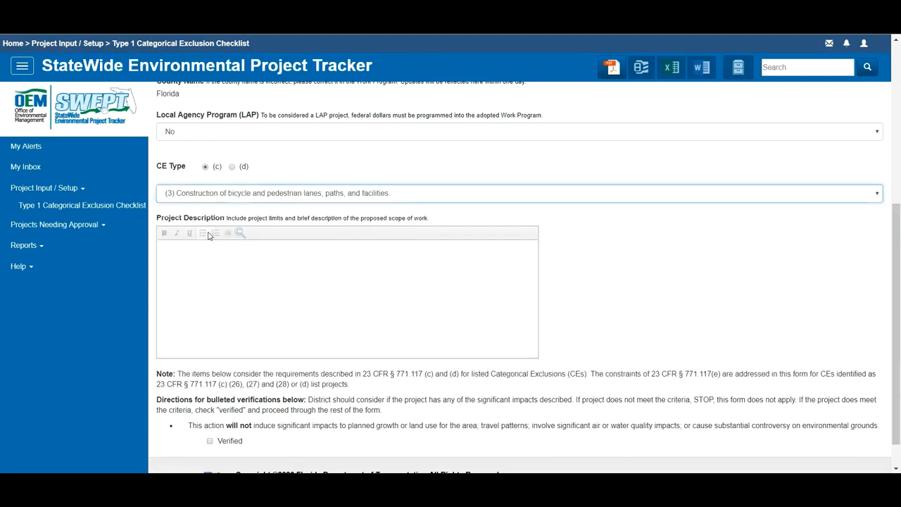
Step: Enter "Leon County" and a Lorem ipsum paragraph as the project description, and mark the significant impacts statement as verified
left_click(217, 268)
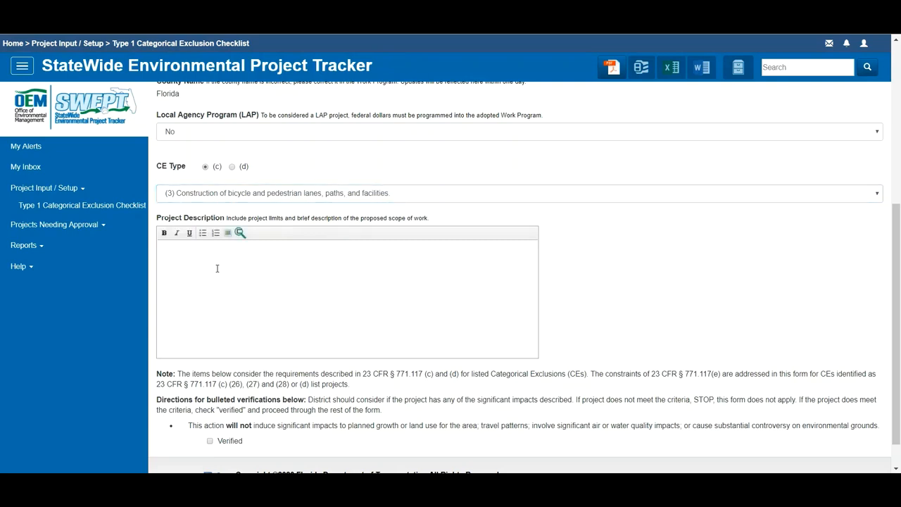
type("Leon County")
type("Lorem ipsum dolor sit amet, consectetur adipiscing elit. Vivamus eleifend massa sed risus pretium, eget aliquet erat mollis. Duis eu justo congue nibh cursus feugiat. Morbi interdum neque at porta pretium. Cras est lacus, dignissim laoreet nibh non, faucibus volutpat eros. Duis metus augue, pulvinar id libero ut, imperdiet sollicitudin quam. Mauris rhoncus lectus et mauris euismod, eget iaculis lectus aliquet. Nam dictum scelerisque elit. Quisque dolor nisi, pulvinar vitae hendrerit eget, finibus eget felis. Suspendisse dolor massa, semper vitae tincidunt at, lobortis non justo. Vivamus molestie sit amet ipsum dapibus egestas.")
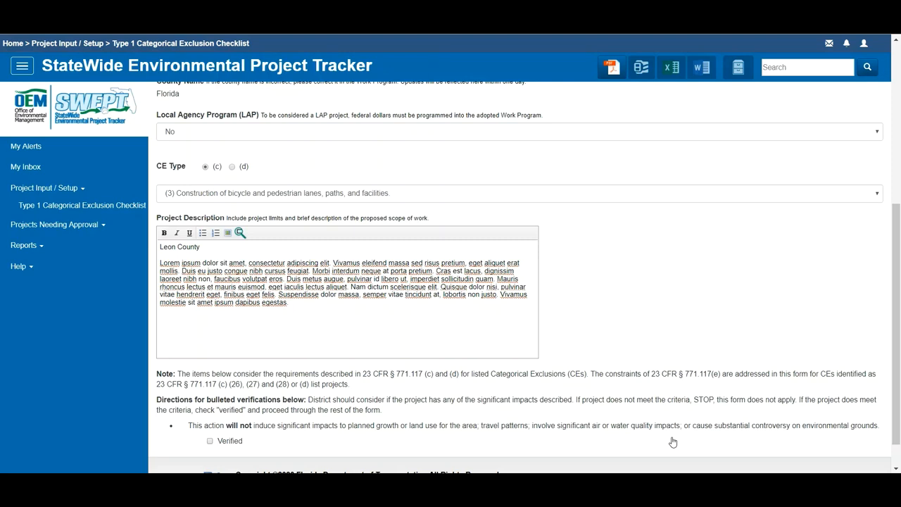
left_click(237, 442)
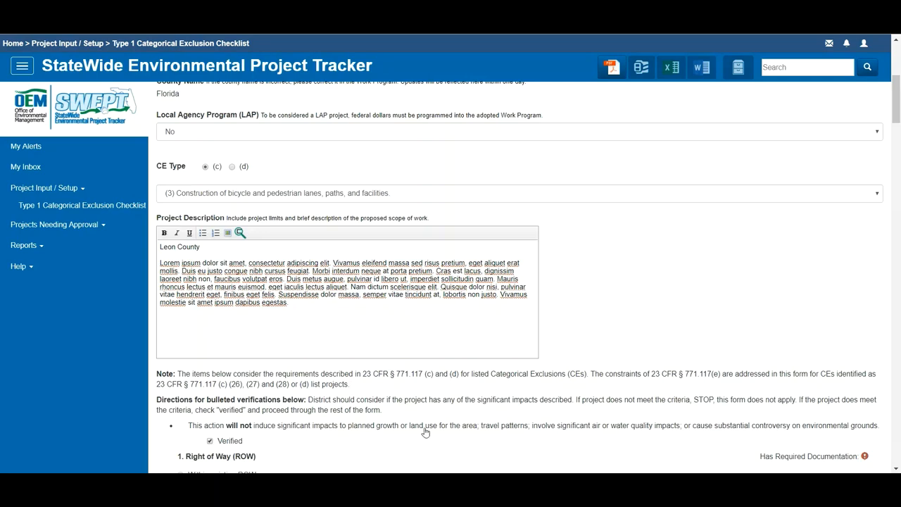
Step: Answer the Right of Way question with Within existing ROW and add the Lorem ipsum paragraph as its general comment
scroll(523, 427, "down", 3)
scroll(524, 427, "down", 2)
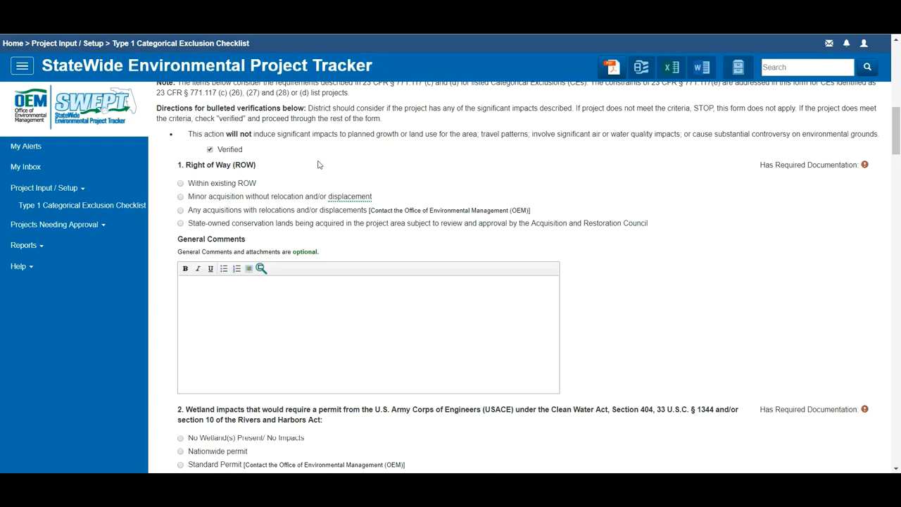
left_click(244, 185)
left_click(248, 210)
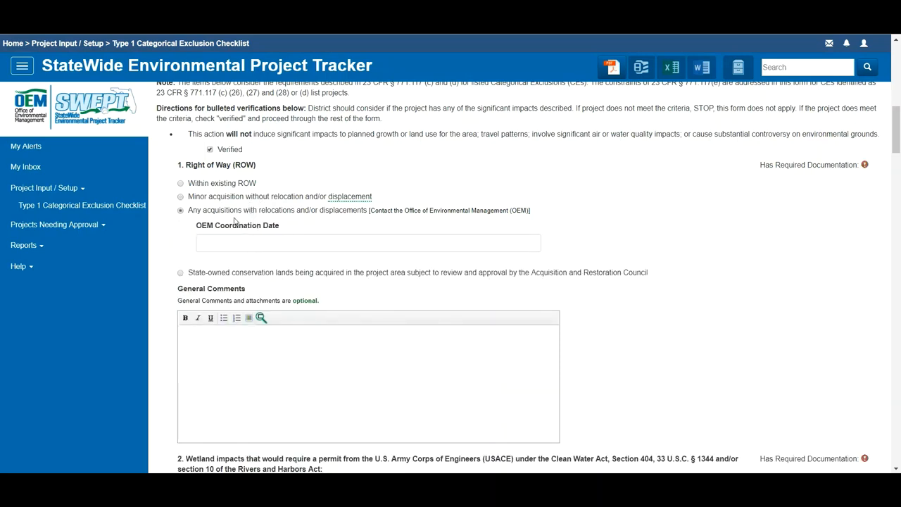
left_click(222, 184)
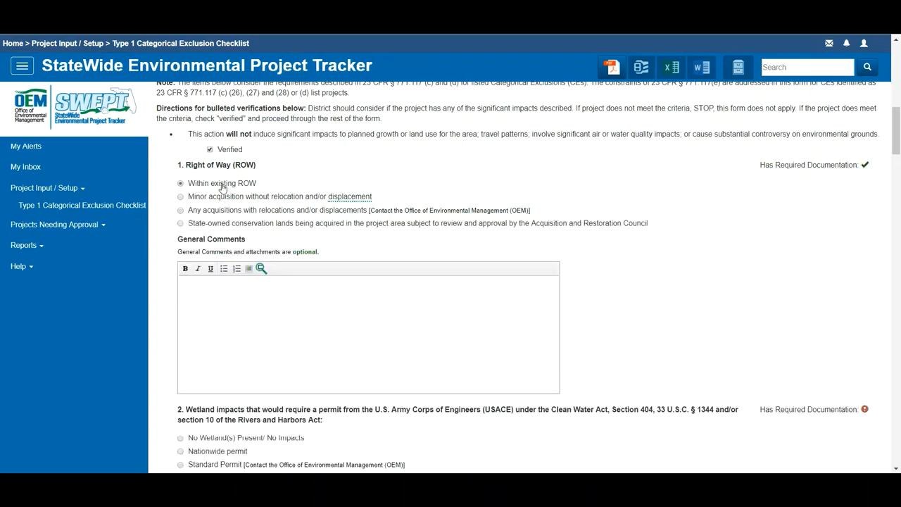
left_click(327, 322)
type("Lorem ipsum dolor sit amet, consectetur adipiscing elit. Vivamus eleifend massa sed risus pretium, eget aliquet erat mollis. Duis eu justo congue nibh cursus feugiat. Morbi interdum neque at porta pretium. Cras est lacus, dignissim laoreet nibh non, faucibus volutpat eros. Duis metus augue, pulvinar id libero ut, imperdiet sollicitudin quam. Mauris rhoncus lectus et mauris euismod, eget iaculis lectus aliquet. Nam dictum scelerisque elit. Quisque dolor nisi, pulvinar vitae hendrerit eget, finibus eget felis. Suspendisse dolor massa, semper vitae tincidunt at, lobortis non justo. Vivamus molestie sit amet ipsum dapibus egestas.")
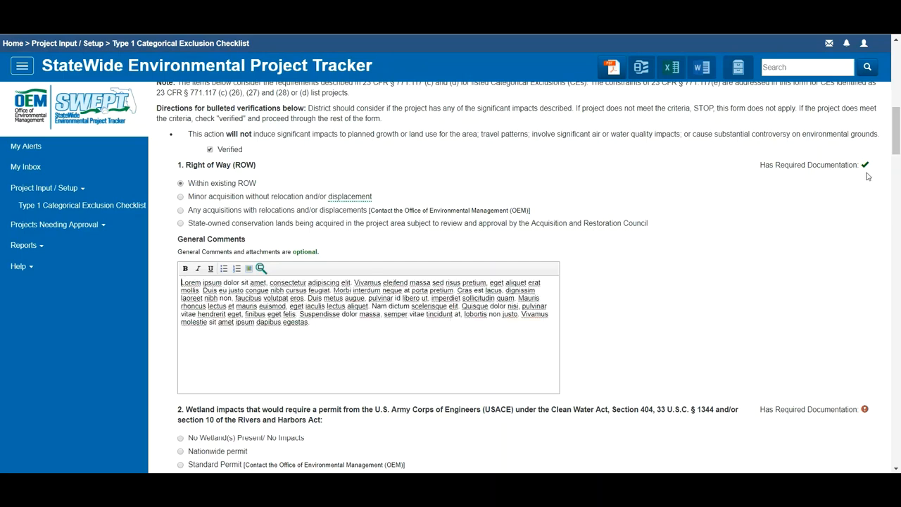
Step: Answer the wetland impacts question with Nationwide permit and add the Lorem ipsum paragraph as its general comment
scroll(603, 341, "down", 3)
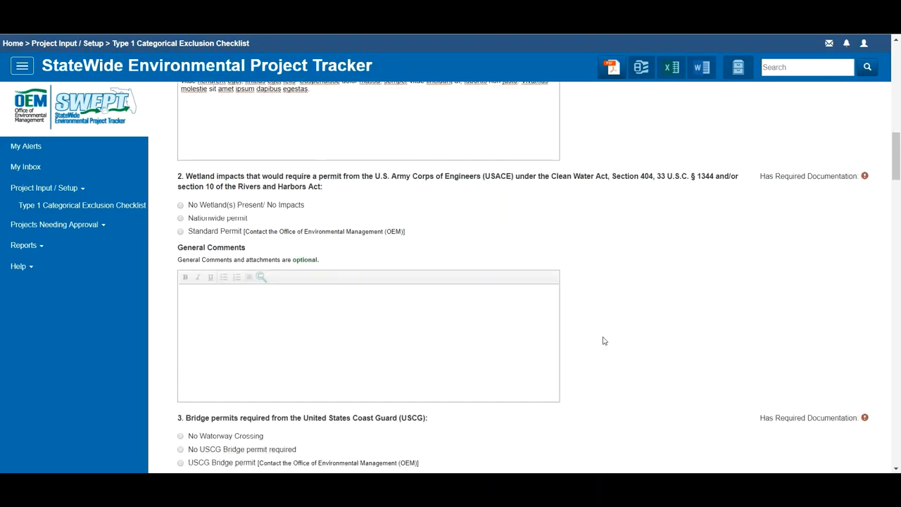
left_click(288, 209)
left_click(211, 232)
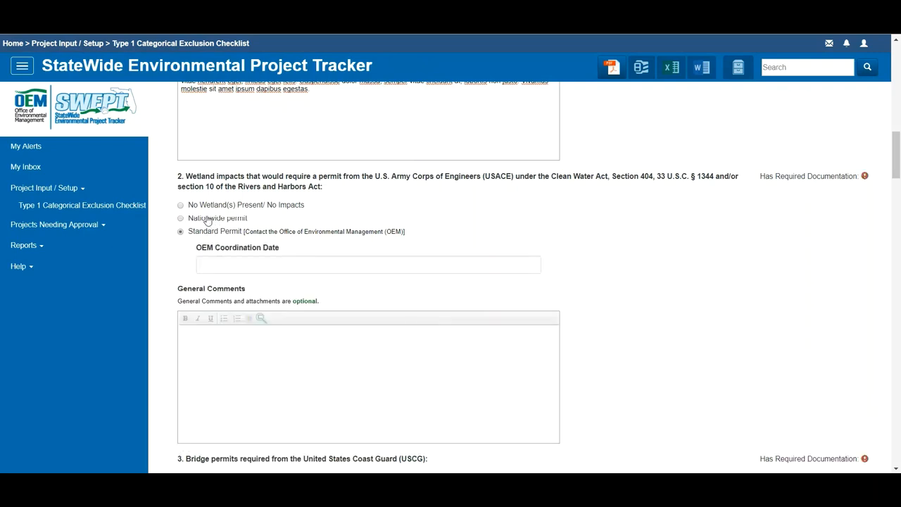
left_click(208, 221)
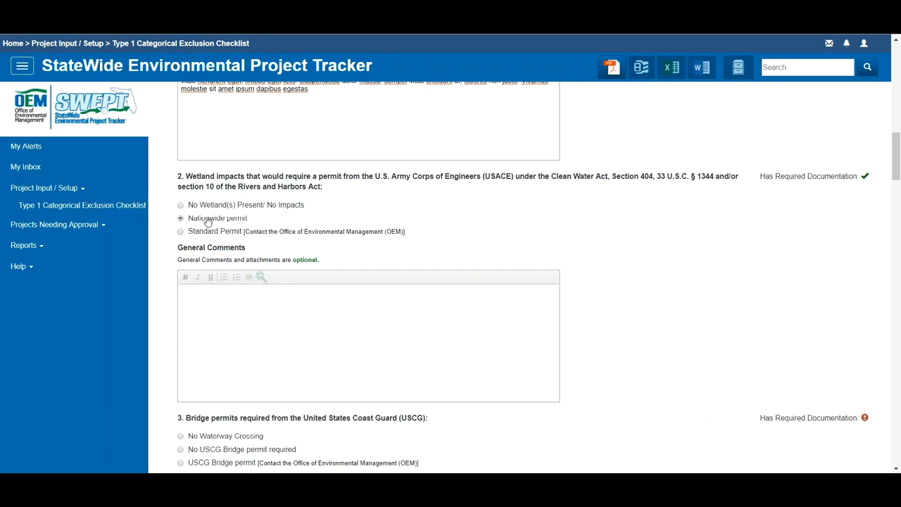
left_click(316, 324)
type("Lorem ipsum dolor sit amet, consectetur adipiscing elit. Vivamus eleifend massa sed risus pretium, eget aliquet erat mollis. Duis eu justo congue nibh cursus feugiat. Morbi interdum neque at porta pretium. Cras est lacus, dignissim laoreet nibh non, faucibus volutpat eros. Duis metus augue, pulvinar id libero ut, imperdiet sollicitudin quam. Mauris rhoncus lectus et mauris euismod, eget iaculis lectus aliquet. Nam dictum scelerisque elit. Quisque dolor nisi, pulvinar vitae hendrerit eget, finibus eget felis. Suspendisse dolor massa, semper vitae tincidunt at, lobortis non justo. Vivamus molestie sit amet ipsum dapibus egestas.")
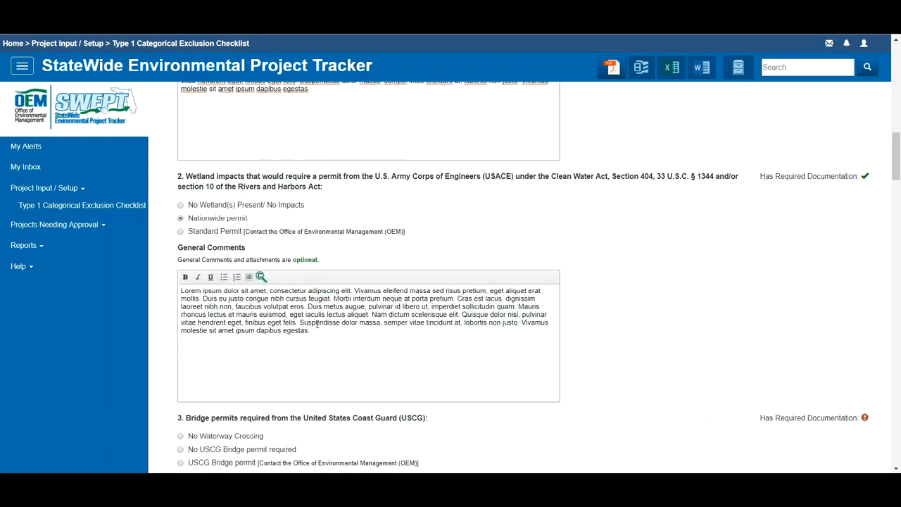
Step: Answer bridge permits with No Waterway Crossing and floodplain encroachment with No Floodplain Present / No Floodplain Impact, adding the Lorem ipsum comment to both
scroll(659, 315, "down", 3)
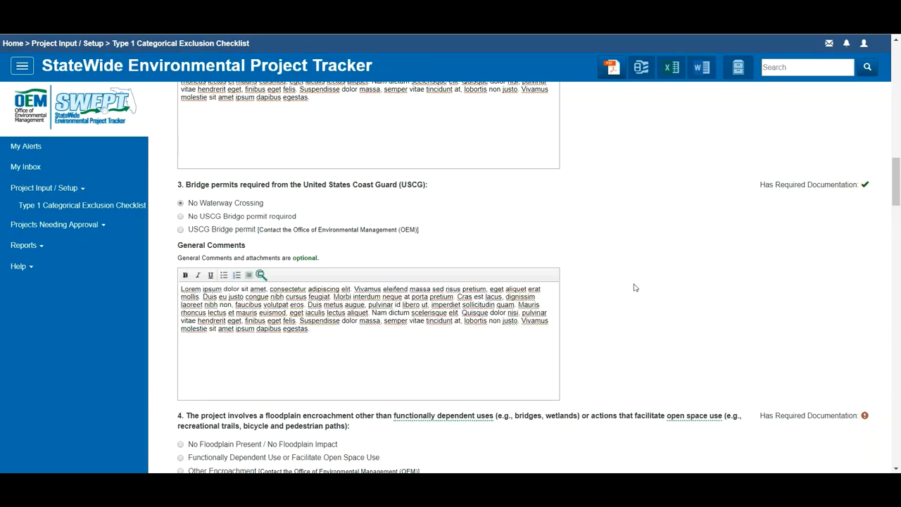
scroll(634, 287, "down", 4)
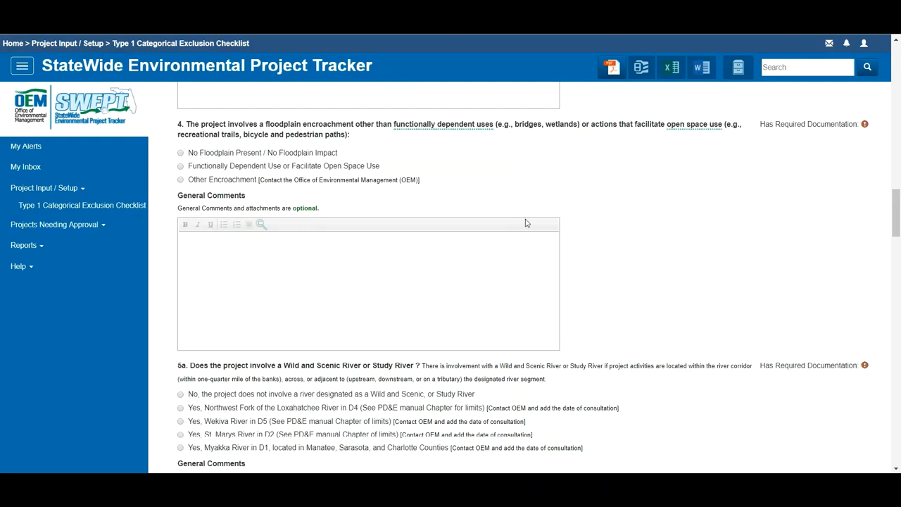
left_click(268, 157)
left_click(242, 182)
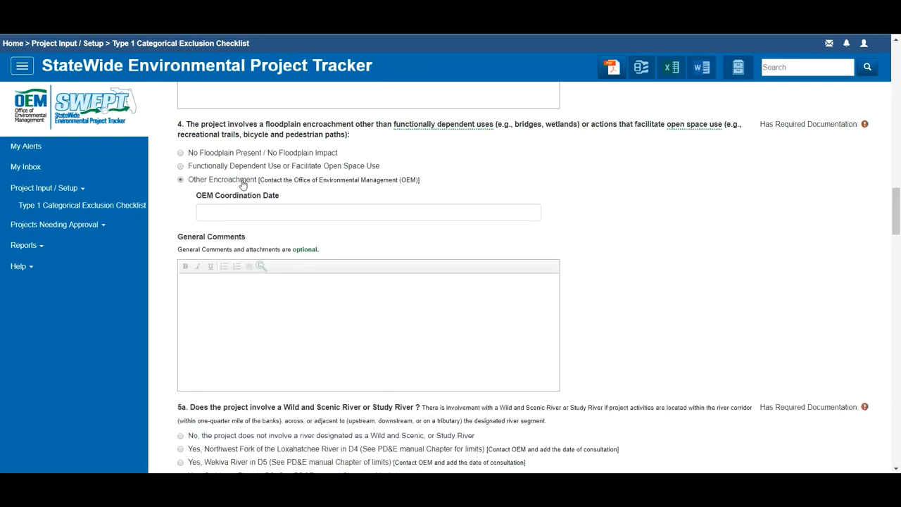
left_click(241, 155)
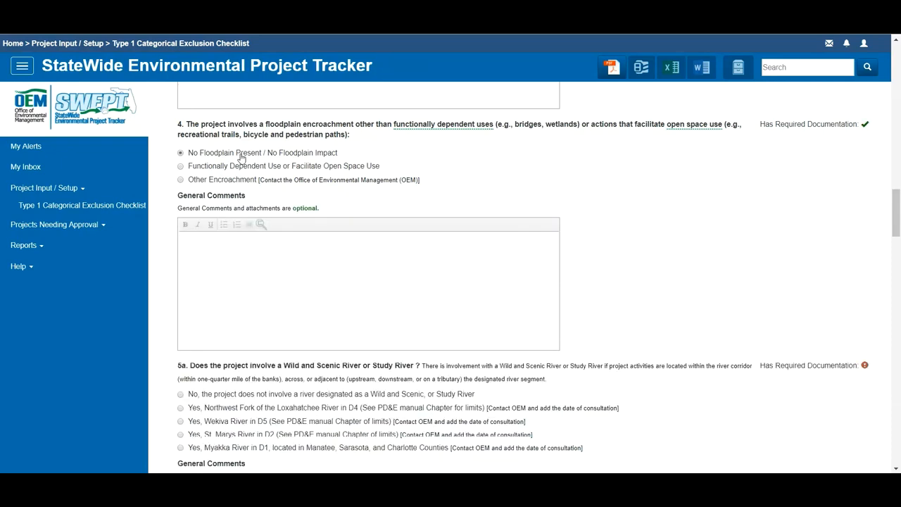
left_click(279, 265)
type("Lorem ipsum dolor sit amet, consectetur adipiscing elit. Vivamus eleifend massa sed risus pretium, eget aliquet erat mollis. Duis eu justo congue nibh cursus feugiat. Morbi interdum neque at porta pretium. Cras est lacus, dignissim laoreet nibh non, faucibus volutpat eros. Duis metus augue, pulvinar id libero ut, imperdiet sollicitudin quam. Mauris rhoncus lectus et mauris euismod, eget iaculis lectus aliquet. Nam dictum scelerisque elit. Quisque dolor nisi, pulvinar vitae hendrerit eget, finibus eget felis. Suspendisse dolor massa, semper vitae tincidunt at, lobortis non justo. Vivamus molestie sit amet ipsum dapibus egestas.")
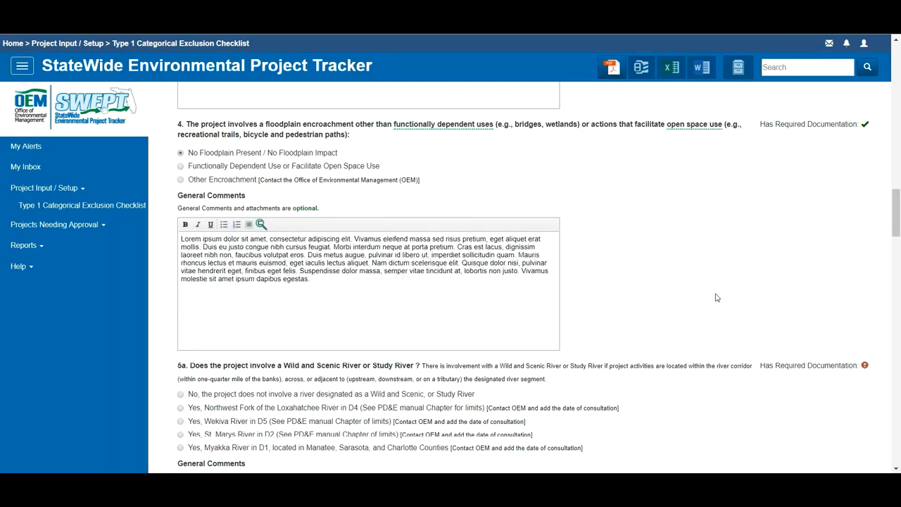
Step: Answer question 5a with No, the project does not involve a river designated as a Wild and Scenic, or Study River
scroll(716, 298, "down", 3)
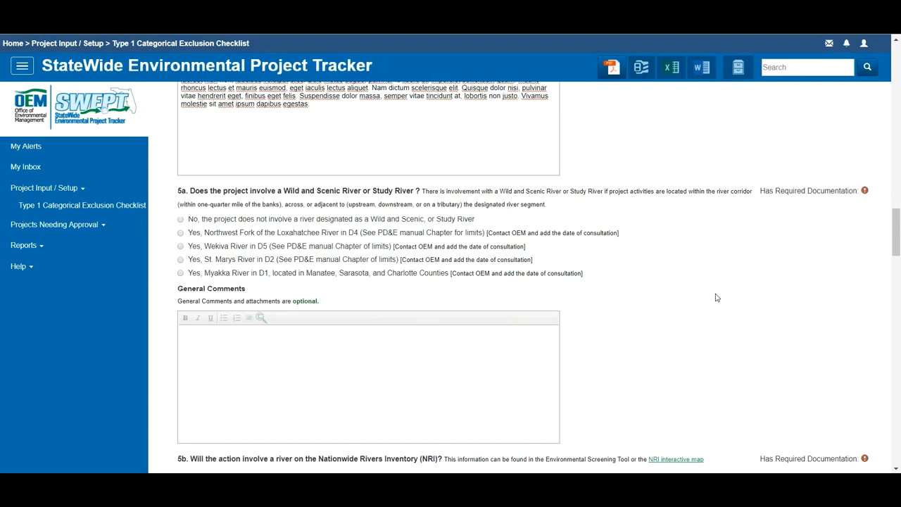
scroll(716, 298, "down", 1)
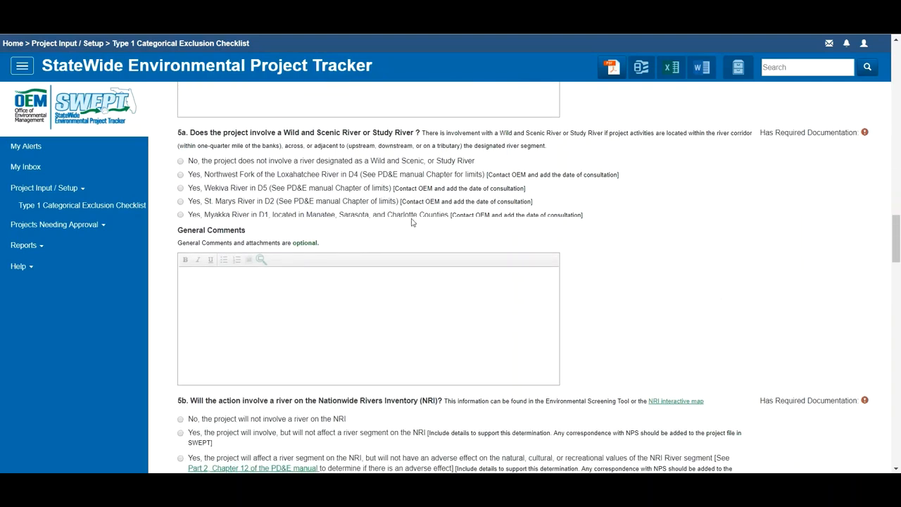
left_click(240, 162)
left_click(238, 176)
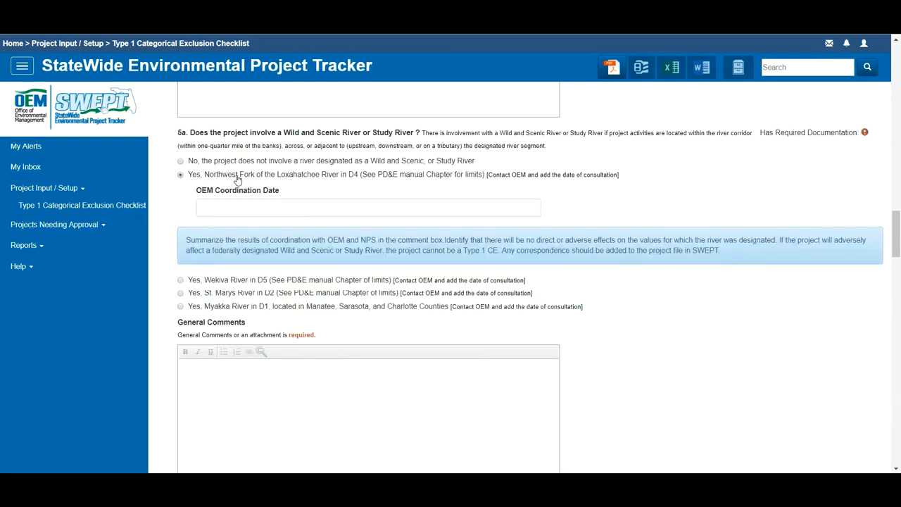
left_click(211, 280)
left_click(211, 293)
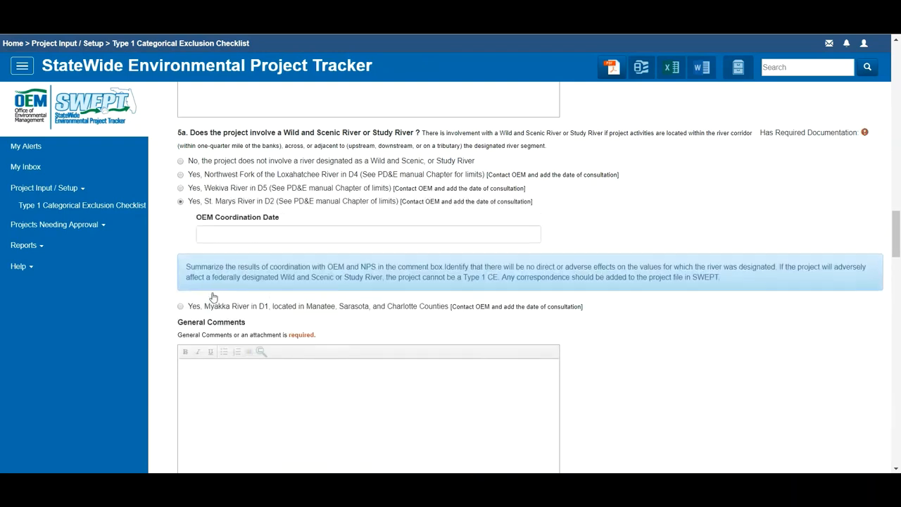
left_click(221, 162)
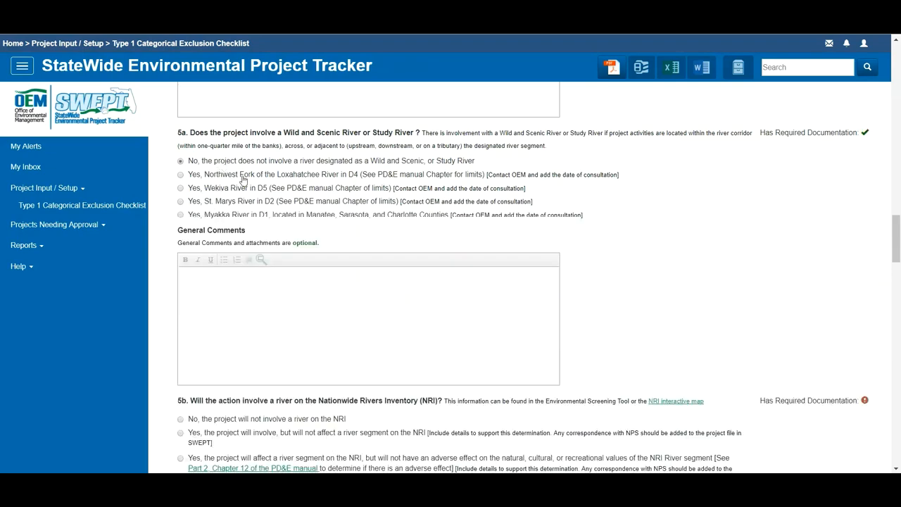
Step: Answer question 5b with No, the project will not involve a river on the NRI
scroll(641, 338, "down", 3)
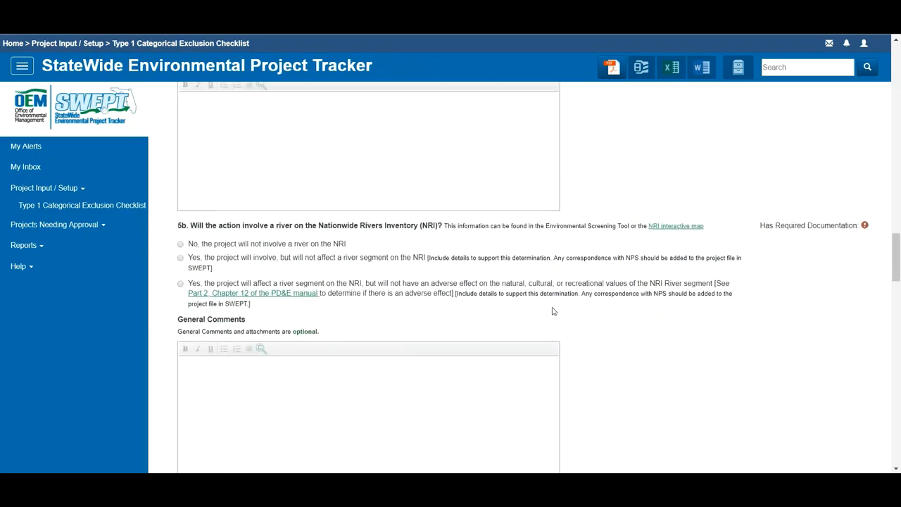
left_click(267, 248)
left_click(257, 244)
Step: Answer question 6 with ESA listed species and/or Essential Fish Habitat (EFH) present, selecting only Determination of No Effect
scroll(657, 410, "down", 4)
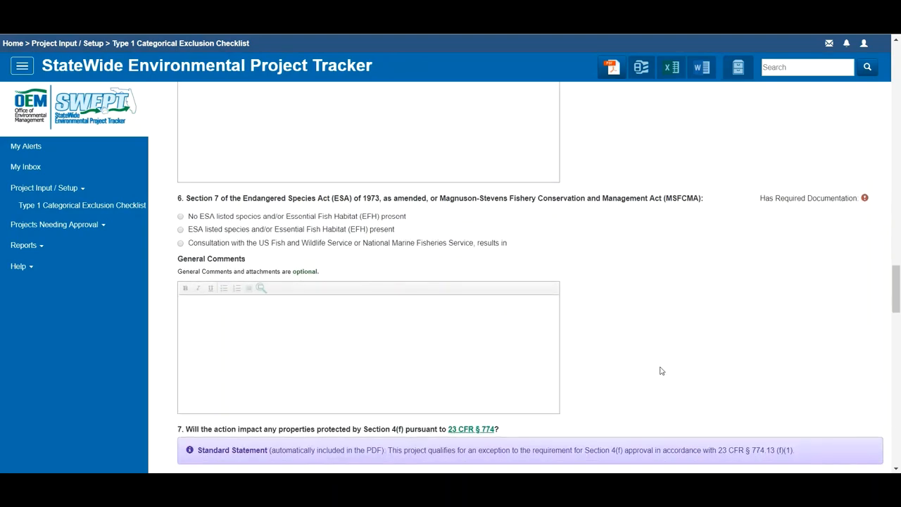
left_click(234, 231)
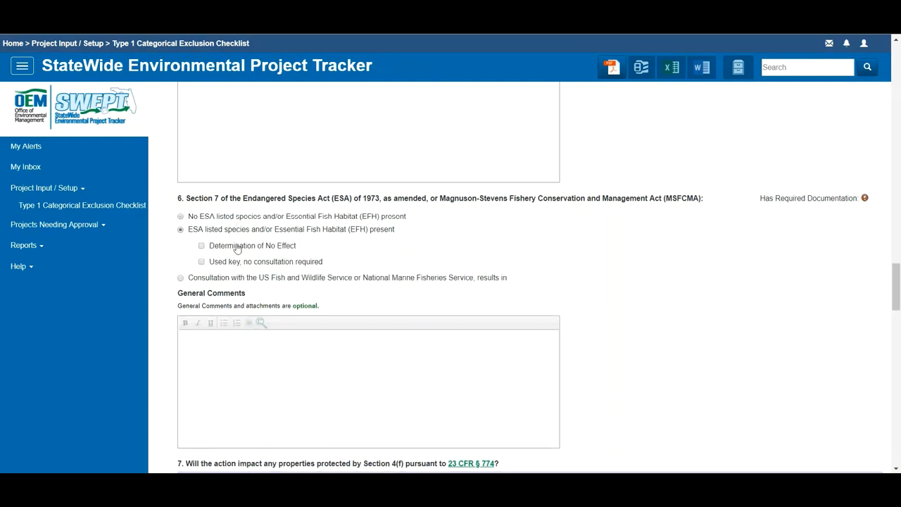
left_click(237, 247)
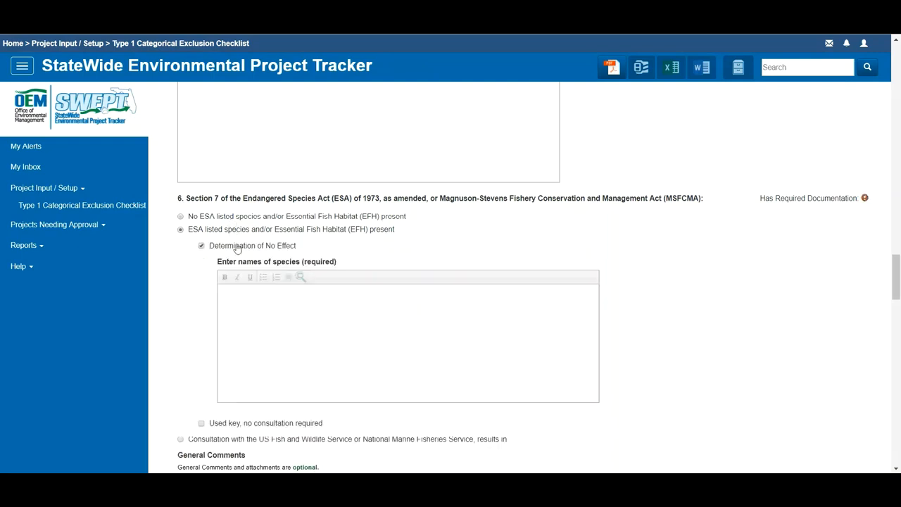
left_click(214, 425)
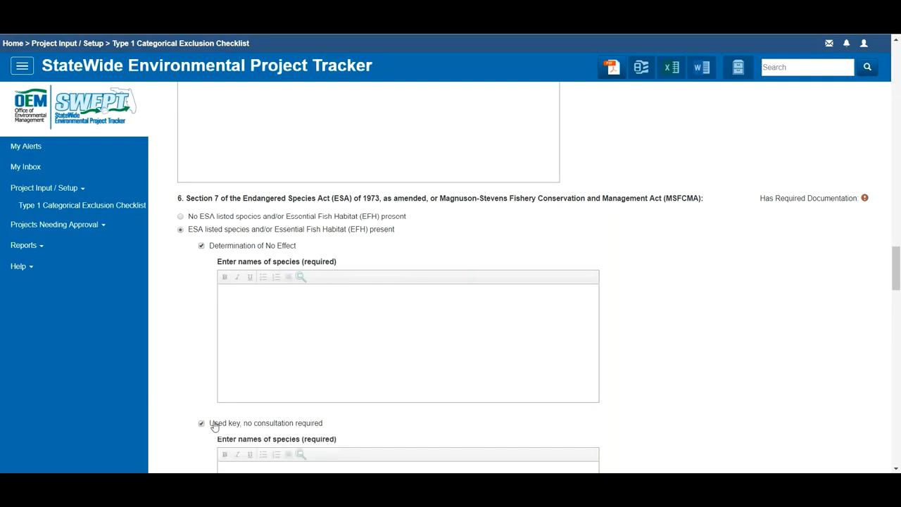
left_click(214, 424)
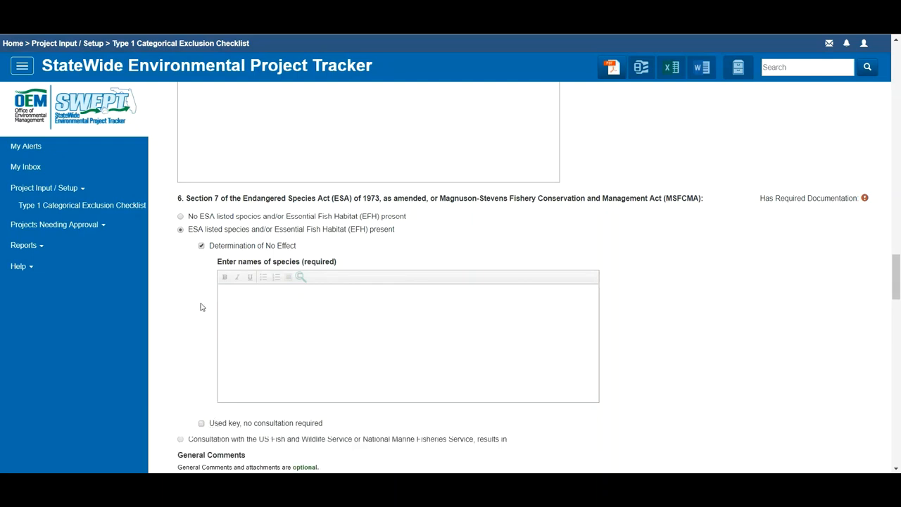
Step: Change the answer to question 6 to No ESA listed species and/or Essential Fish Habitat (EFH) present
left_click(212, 247)
left_click(198, 219)
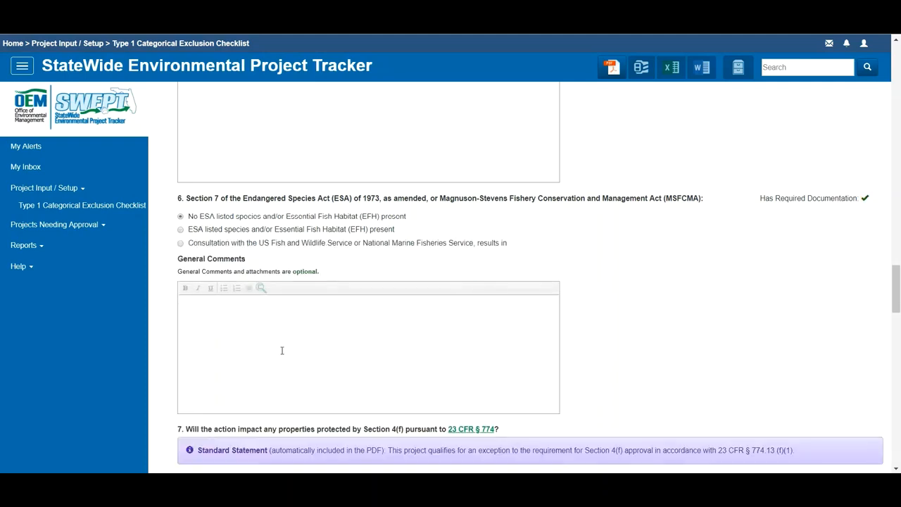
Step: Answer question 8 on historic and archaeological resources with Determination of "No Effect" under the Section 106 Programmatic Agreement
scroll(715, 321, "down", 1)
scroll(715, 321, "down", 3)
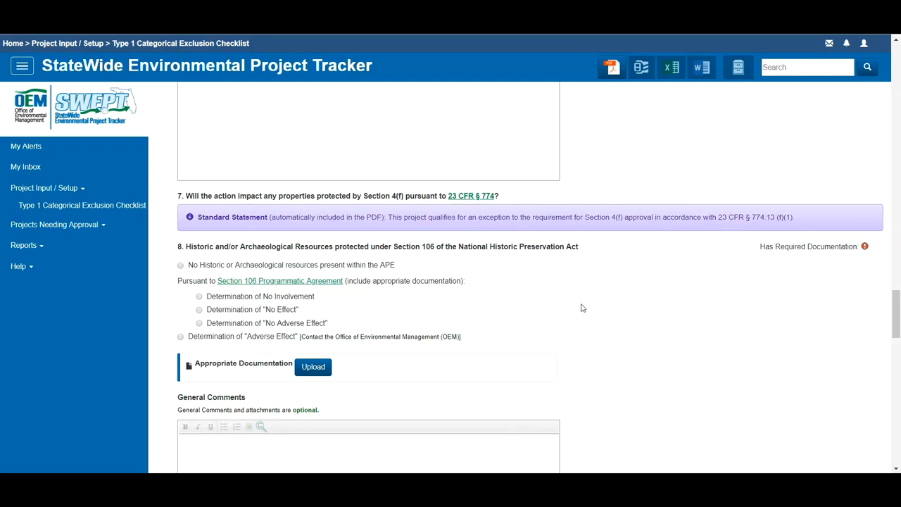
scroll(681, 315, "down", 1)
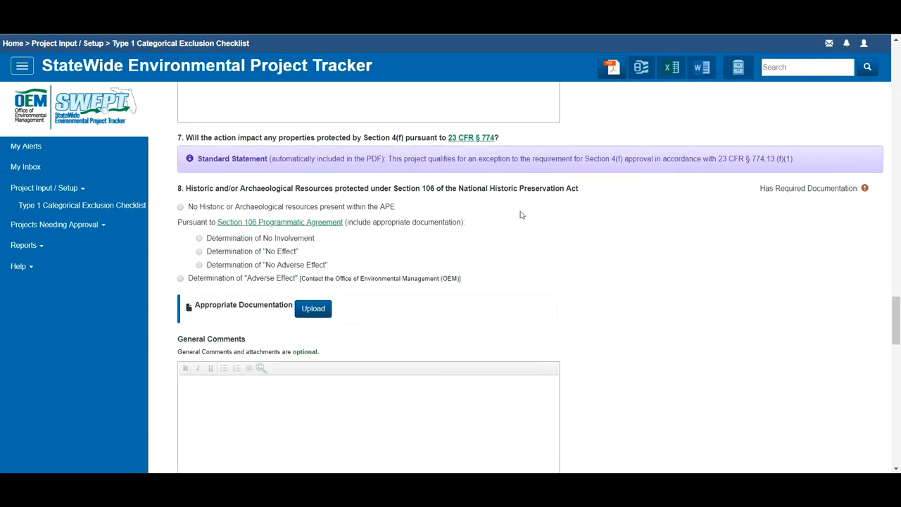
left_click(196, 209)
left_click(200, 239)
Step: Start a documentation upload for item 8 and choose Cultural.pdf as the supporting file
left_click(302, 312)
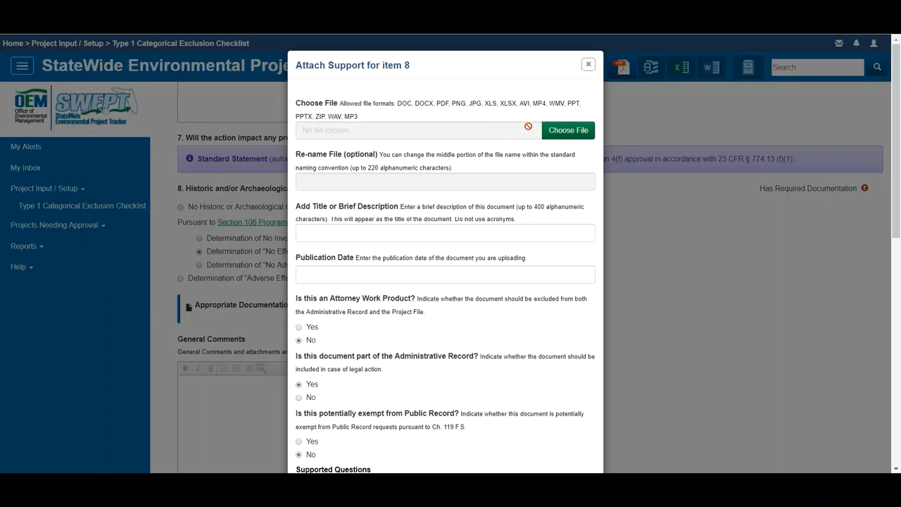
left_click(561, 137)
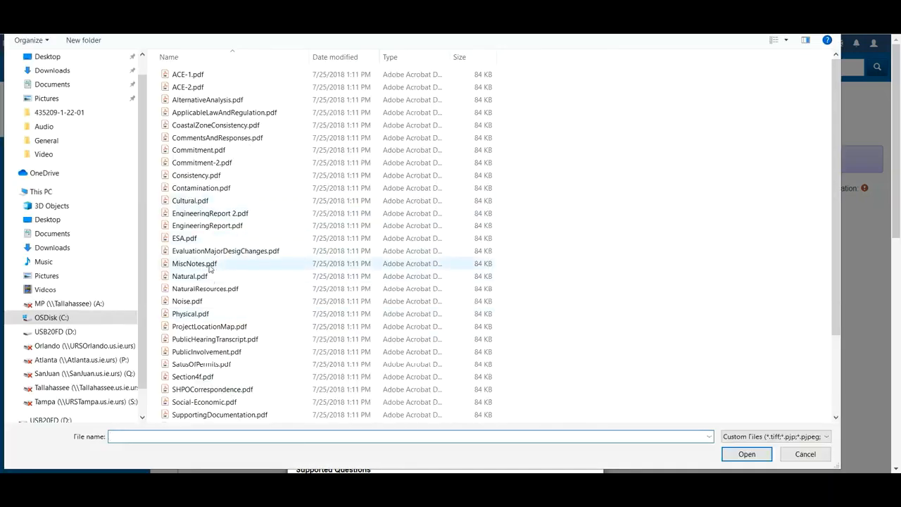
left_click(190, 201)
left_click(745, 454)
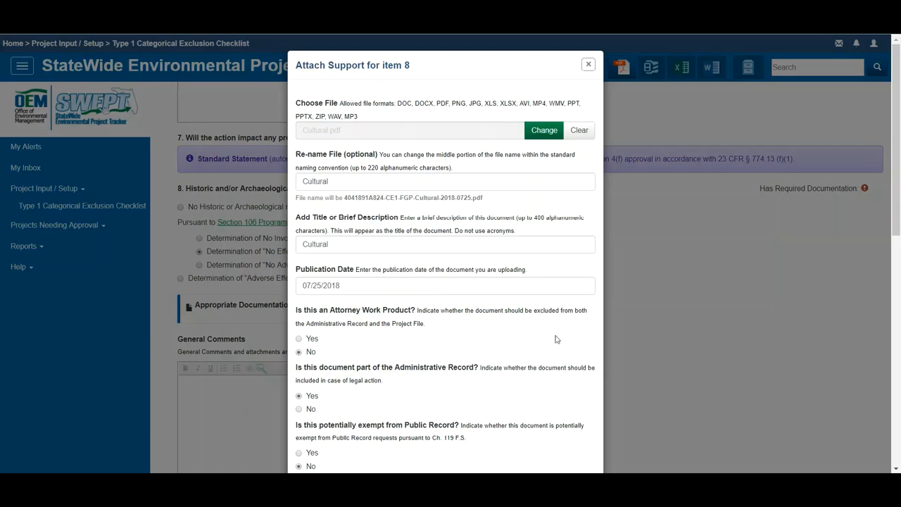
Step: Review the Cultural document's attributes and supported questions, and save it as support for item 8
scroll(555, 340, "down", 1)
scroll(556, 339, "down", 1)
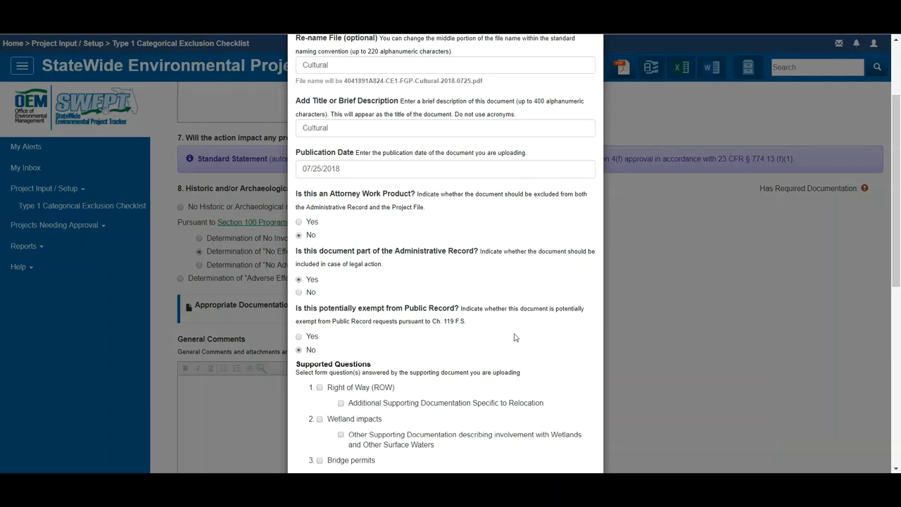
scroll(515, 338, "down", 3)
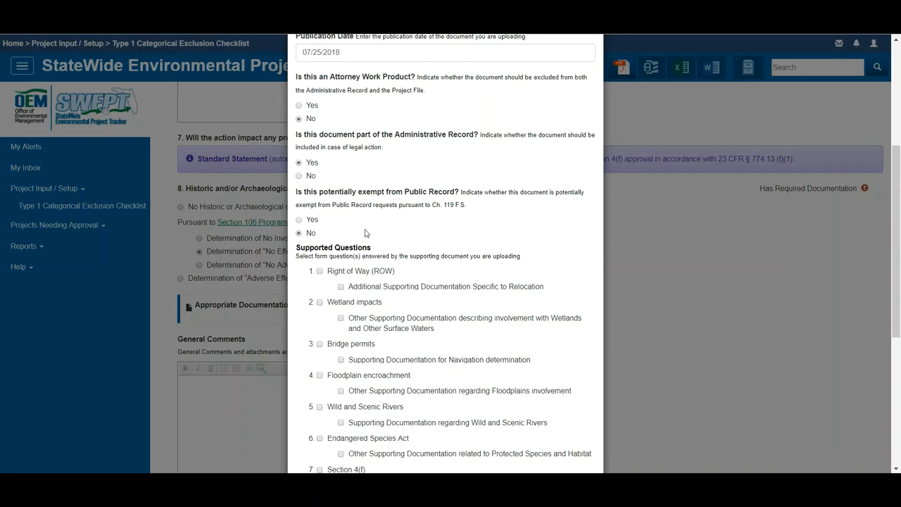
scroll(567, 247, "down", 1)
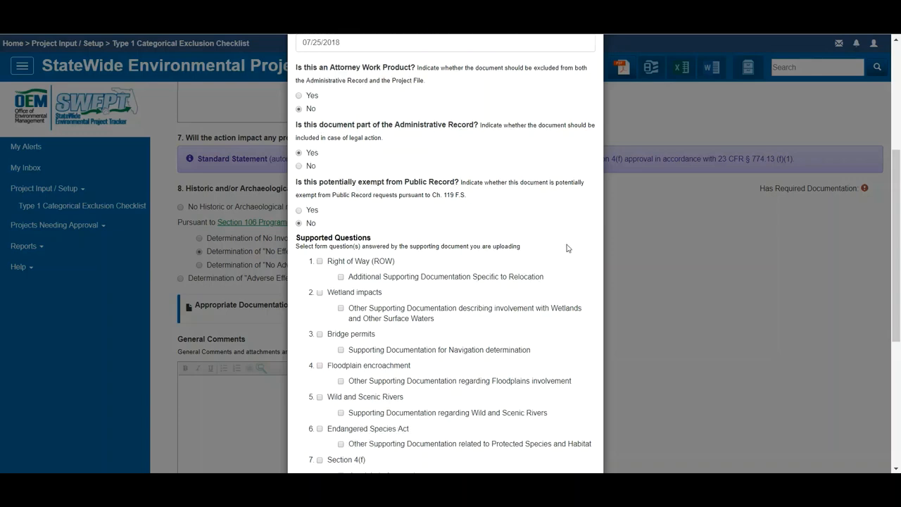
scroll(568, 248, "down", 4)
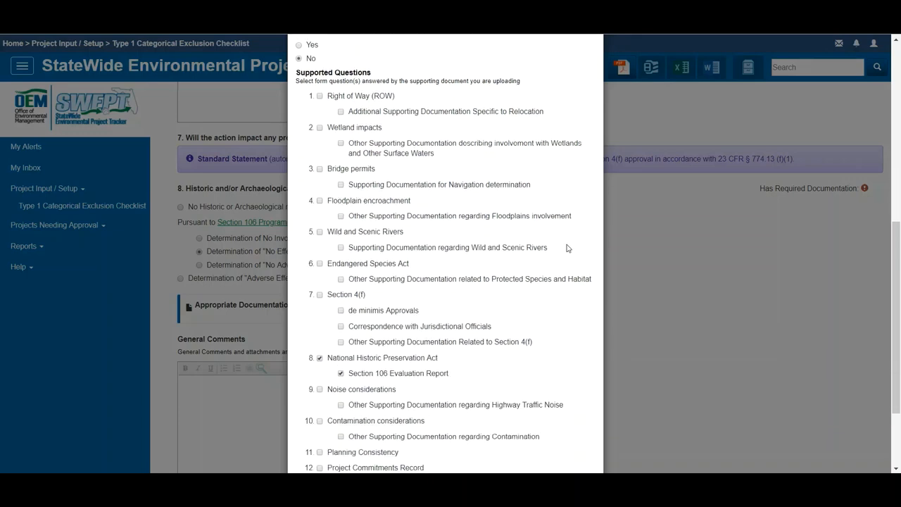
scroll(557, 294, "down", 2)
scroll(557, 293, "up", 2)
scroll(556, 357, "down", 1)
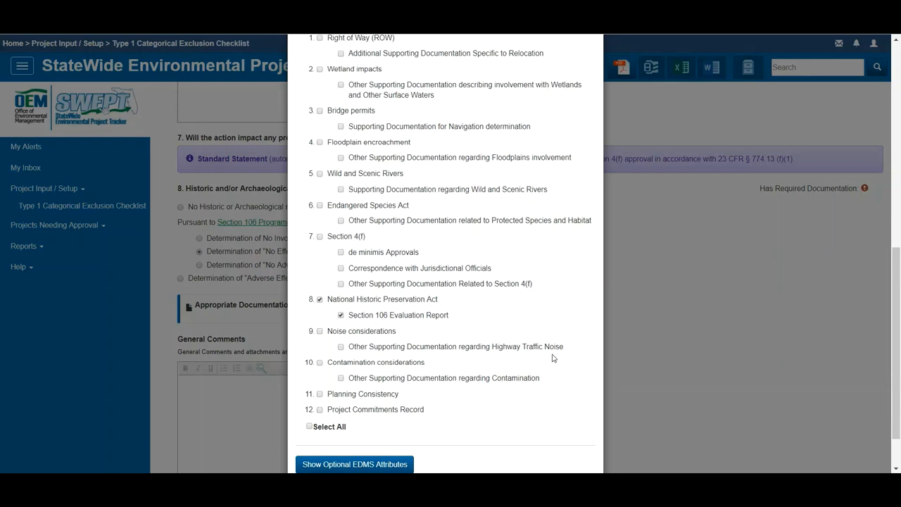
scroll(557, 350, "down", 1)
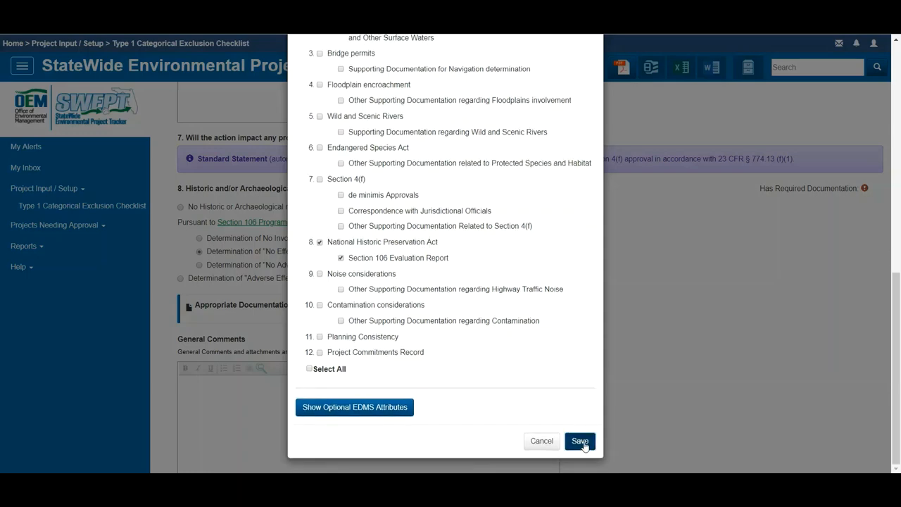
left_click(581, 442)
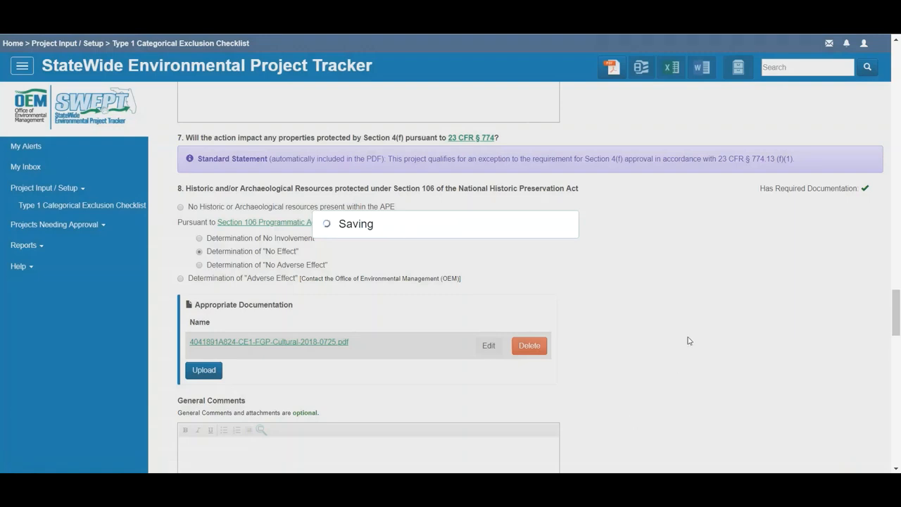
Step: Answer question 9, Noise considerations, with The project does not require a Noise Analysis
scroll(689, 341, "down", 5)
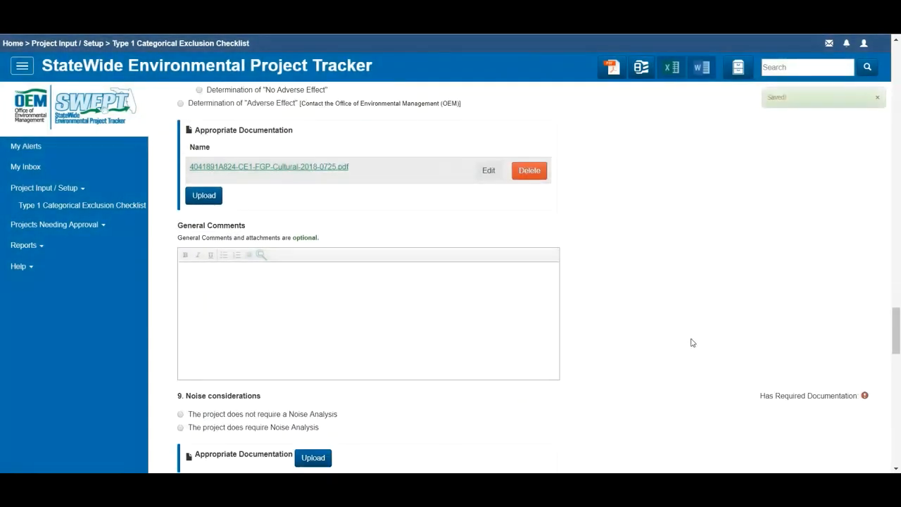
scroll(691, 343, "down", 3)
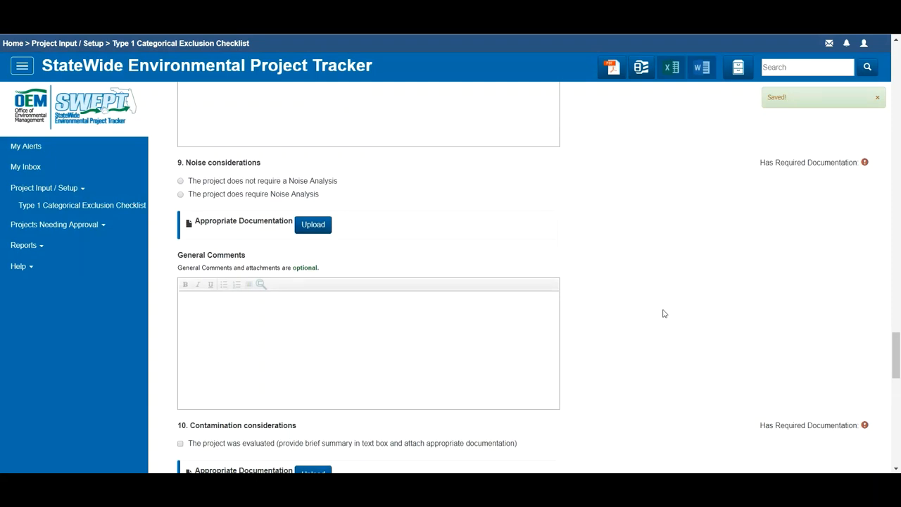
left_click(227, 183)
left_click(227, 195)
left_click(231, 182)
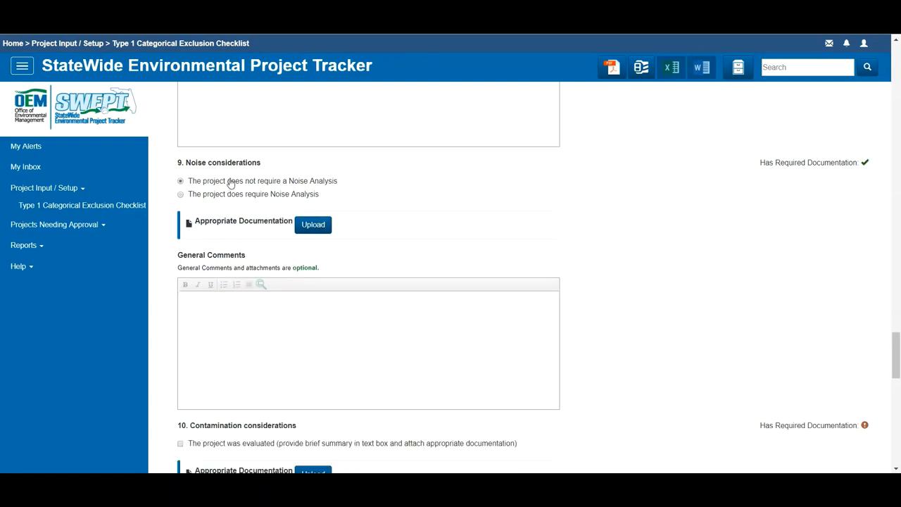
Step: Upload Noise.pdf as a new supporting document for item 9, keeping the prefilled attributes, and save it
left_click(316, 225)
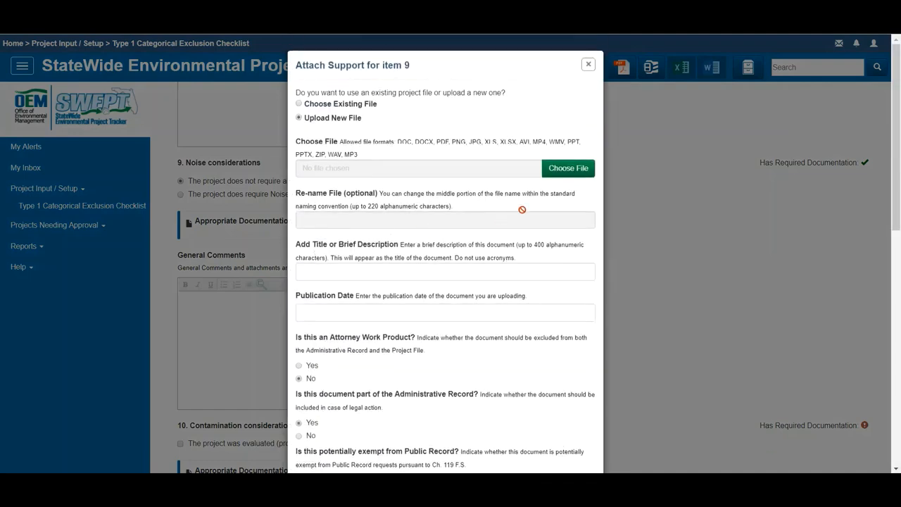
left_click(571, 170)
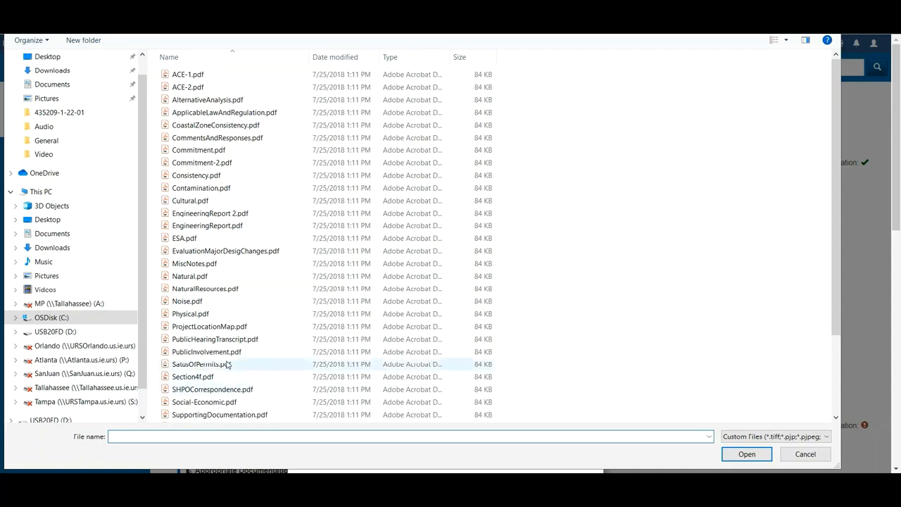
left_click(191, 302)
left_click(747, 454)
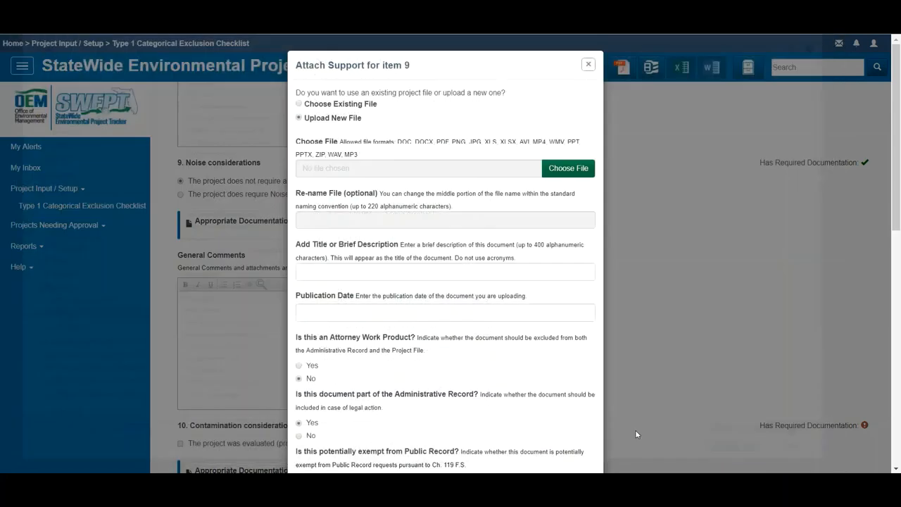
scroll(576, 434, "down", 5)
scroll(577, 434, "down", 3)
left_click(574, 439)
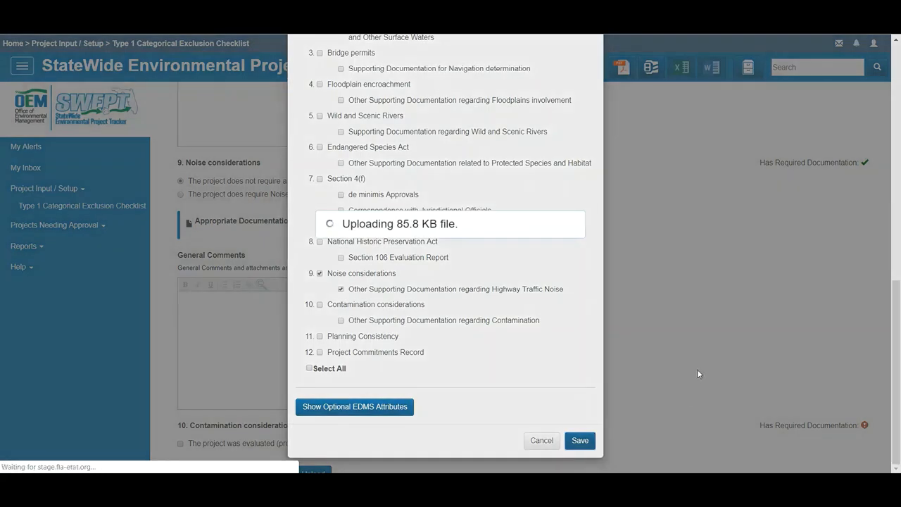
Step: Mark the project as evaluated for contamination in question 10 and attach Contamination.pdf as its supporting documentation
scroll(697, 369, "down", 2)
scroll(697, 372, "down", 3)
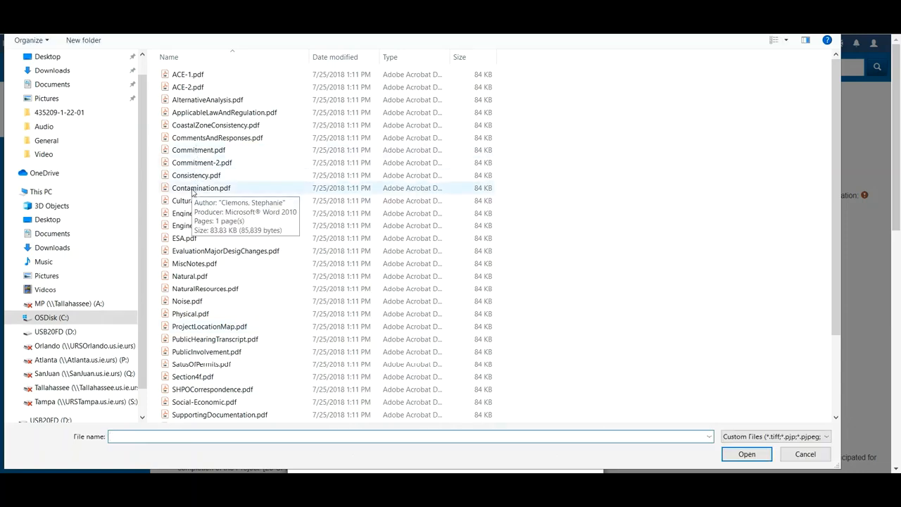
left_click(193, 192)
left_click(747, 454)
scroll(522, 391, "down", 5)
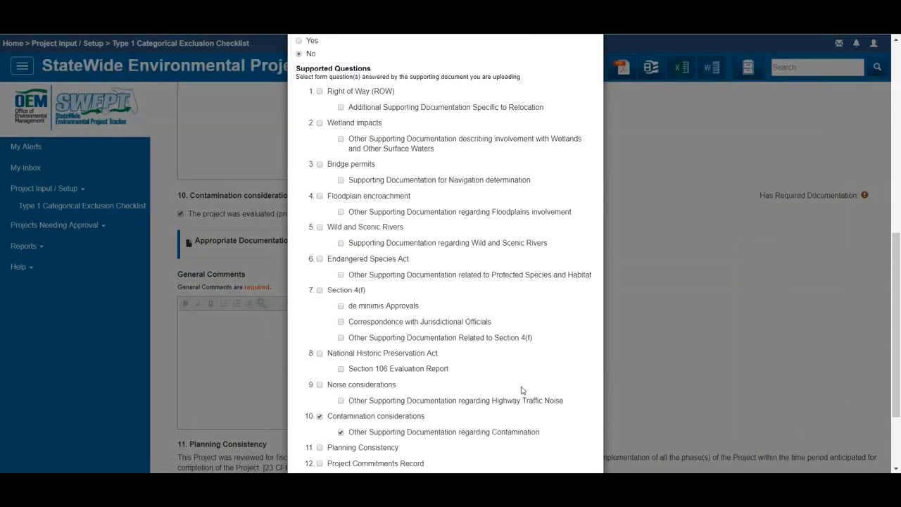
scroll(522, 390, "down", 3)
left_click(580, 441)
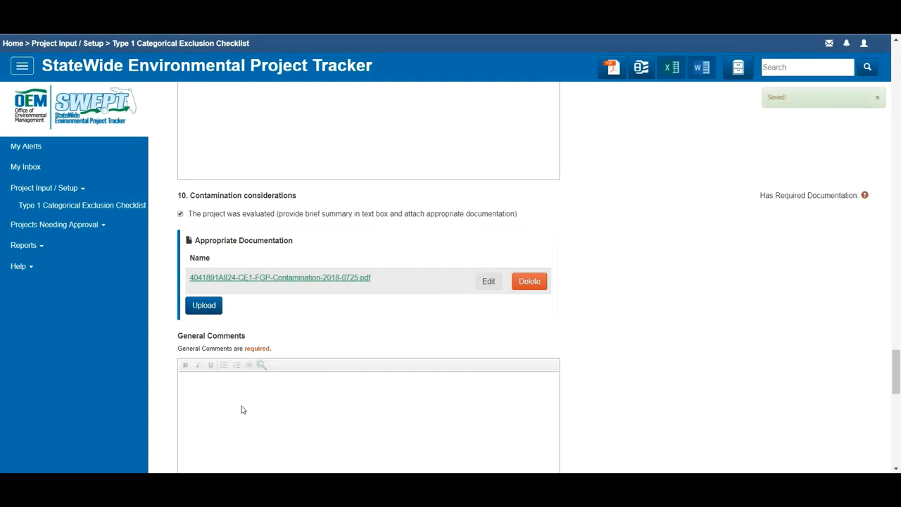
Step: Fill in the required General Comments of question 10 with the Lorem ipsum sample paragraph
left_click(242, 408)
type("Lorem ipsum dolor sit amet, consectetur adipiscing elit. Vivamus eleifend massa sed risus pretium, eget aliquet erat mollis. Duis eu justo congue nibh cursus feugiat. Morbi interdum neque at porta pretium. Cras est lacus, dignissim laoreet nibh non, faucibus volutpat eros. Duis metus augue, pulvinar id libero ut, imperdiet sollicitudin quam. Mauris rhoncus lectus et mauris euismod, eget iaculis lectus aliquet. Nam dictum scelerisque elit. Quisque dolor nisi, pulvinar vitae hendrerit eget, finibus eget felis. Suspendisse dolor massa, semper vitae tincidunt at, lobortis non justo. Vivamus molestie sit amet ipsum dapibus egestas.")
Step: Upload Consistency.pdf as the LRTP/TIP/STIP pages for item 11, Planning Consistency, and save the attachment
scroll(611, 371, "down", 2)
scroll(610, 371, "down", 3)
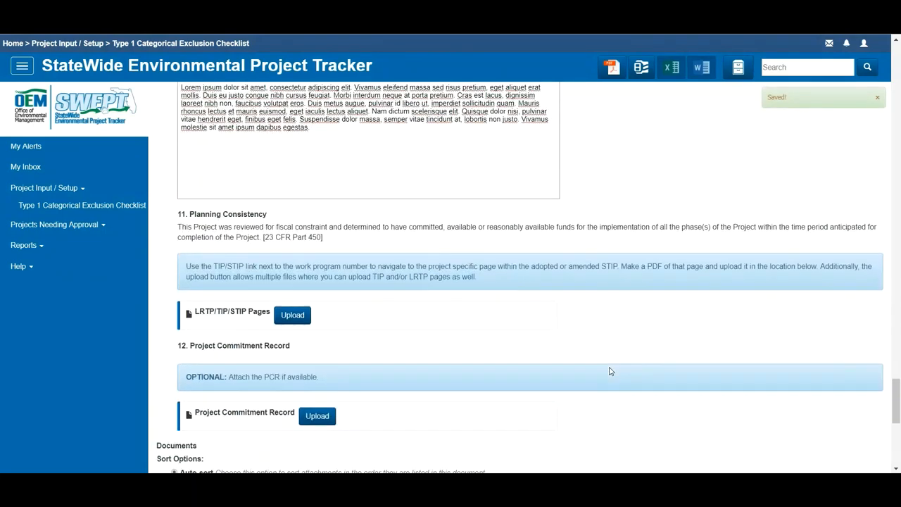
left_click(305, 316)
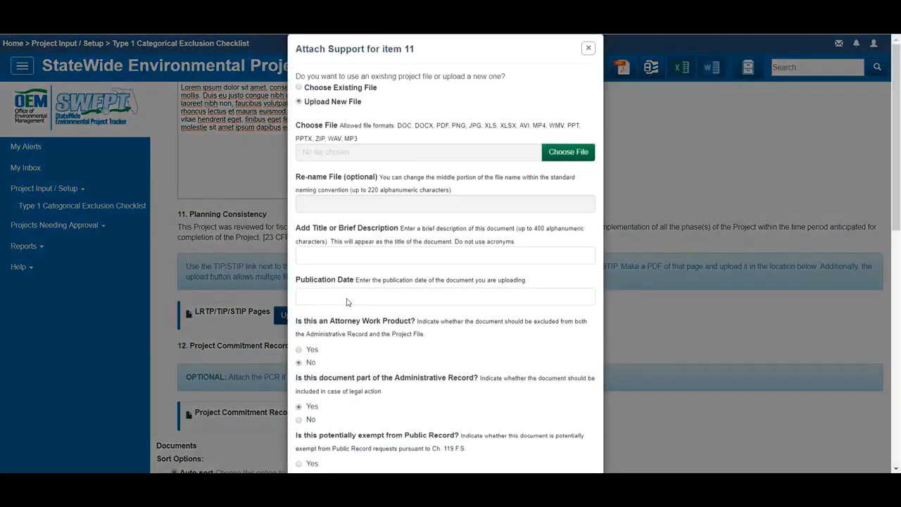
left_click(568, 169)
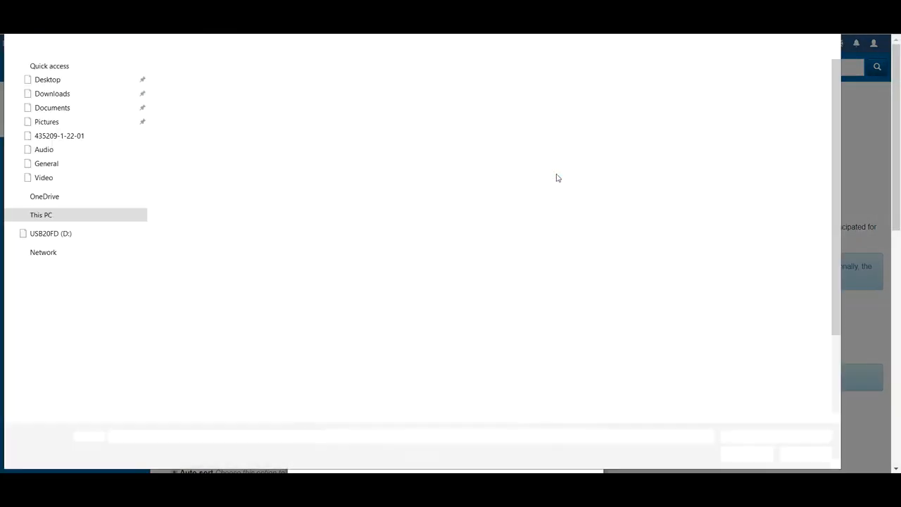
left_click(211, 176)
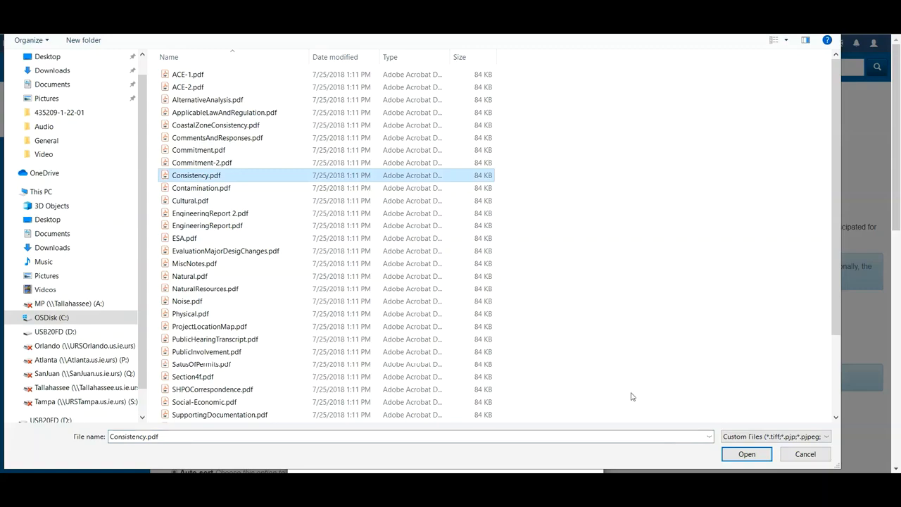
left_click(740, 454)
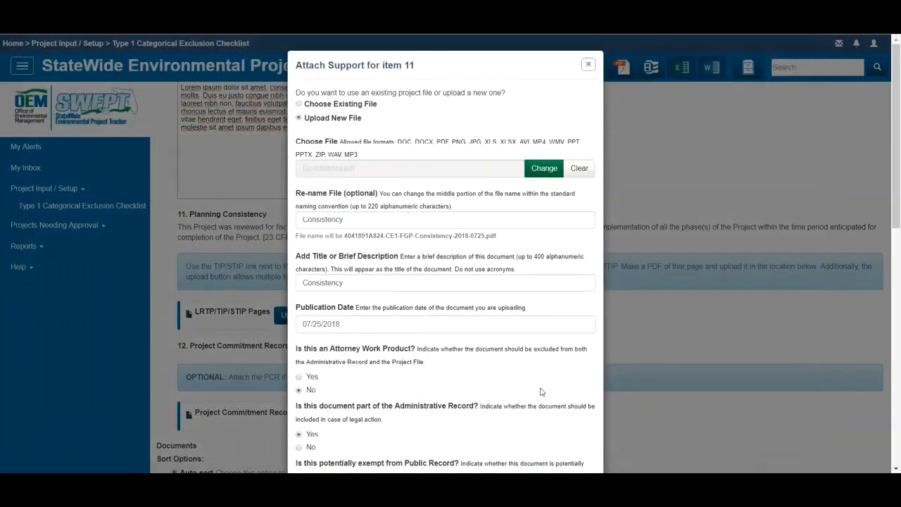
scroll(541, 392, "down", 10)
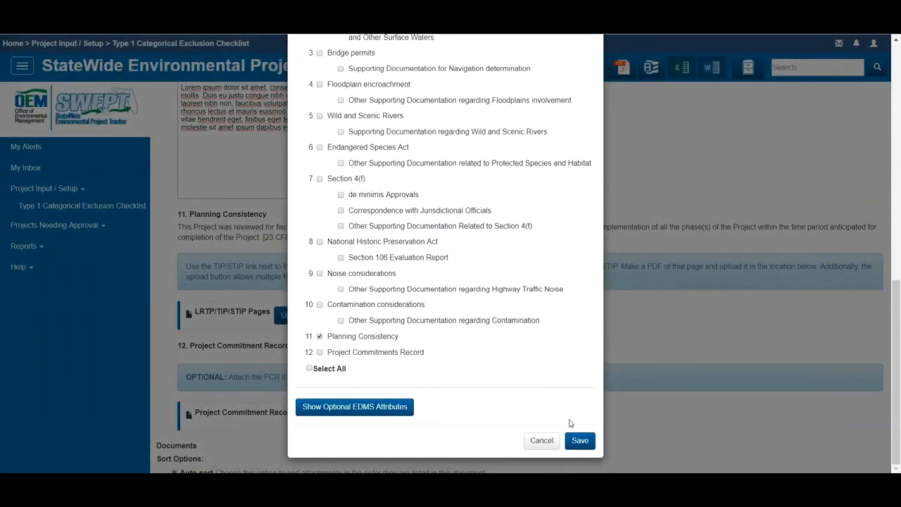
left_click(581, 441)
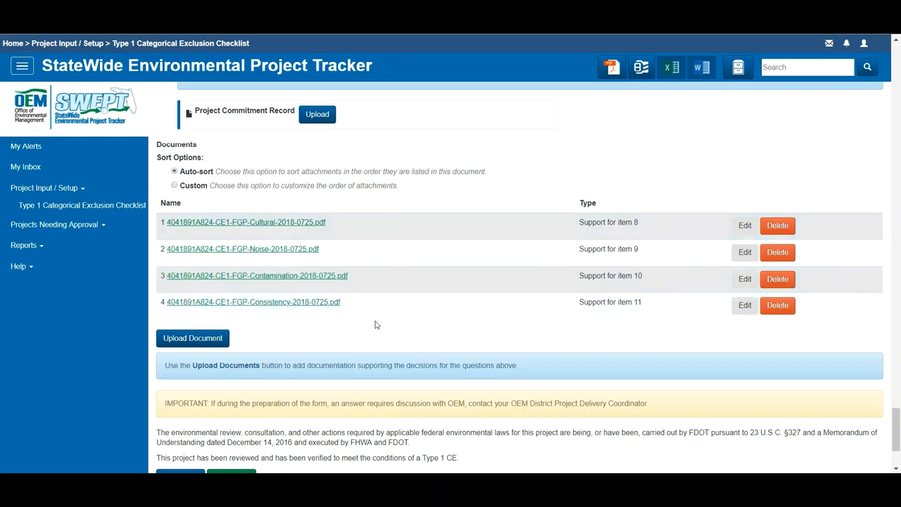
Step: Save a draft version of the completed Type 1 Categorical Exclusion Checklist
scroll(375, 325, "down", 3)
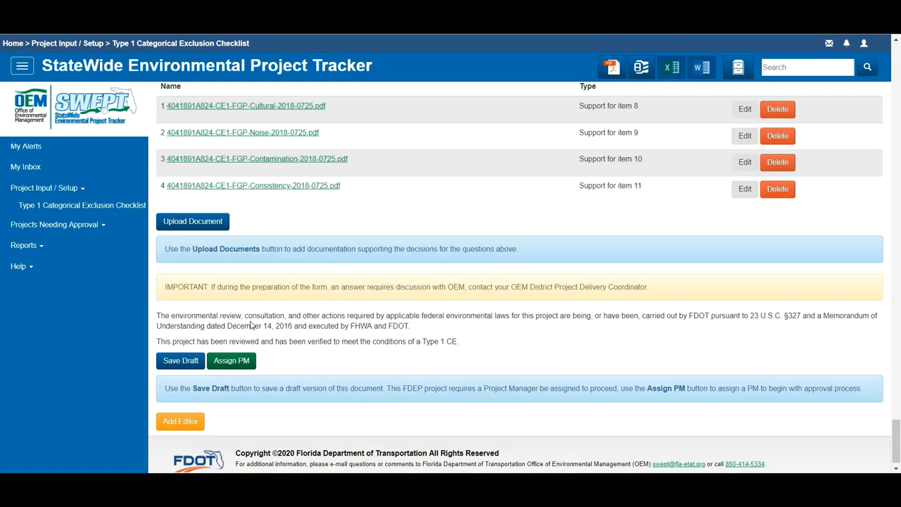
left_click(170, 370)
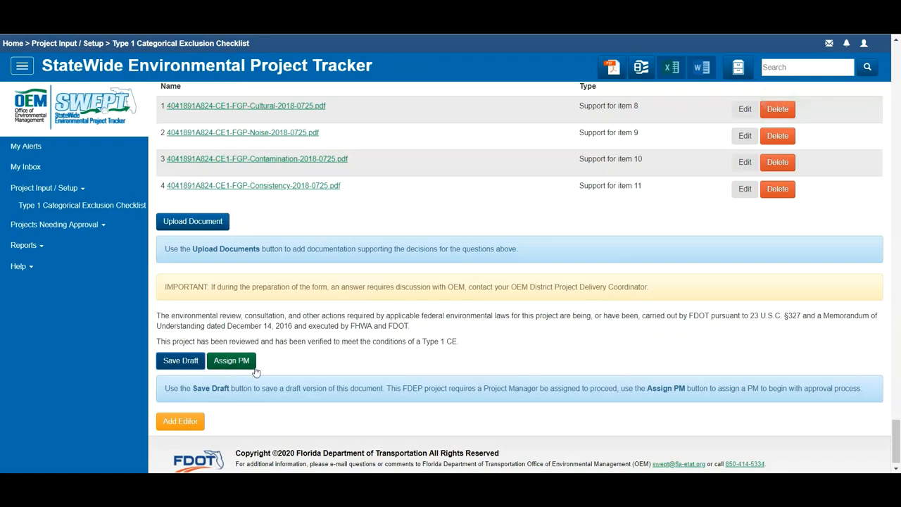
Step: Assign the first suggested person as the FDEP Grants Program Project Manager, save the assignment, and send the checklist to the PM
left_click(232, 362)
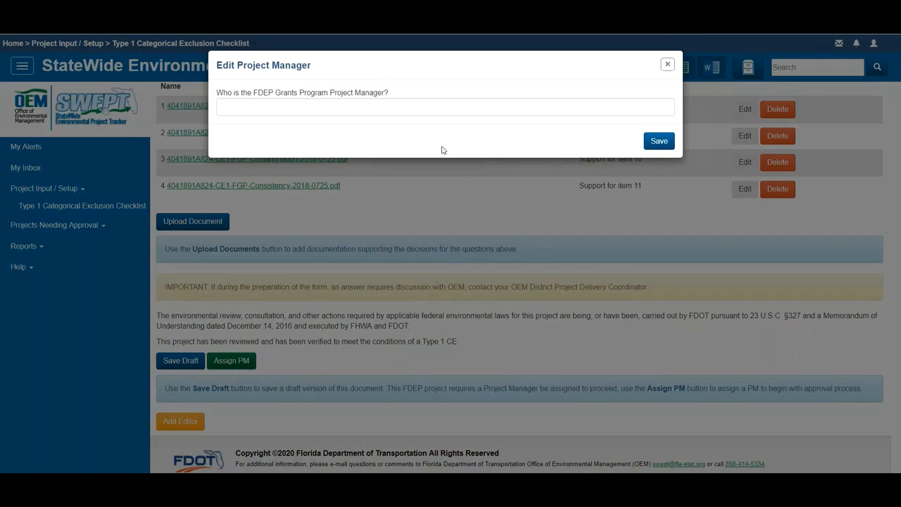
left_click(409, 109)
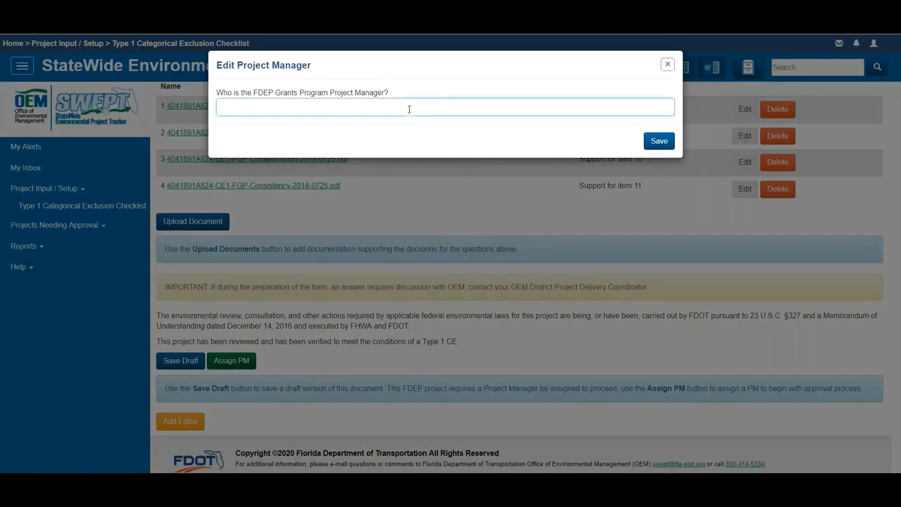
left_click(409, 109)
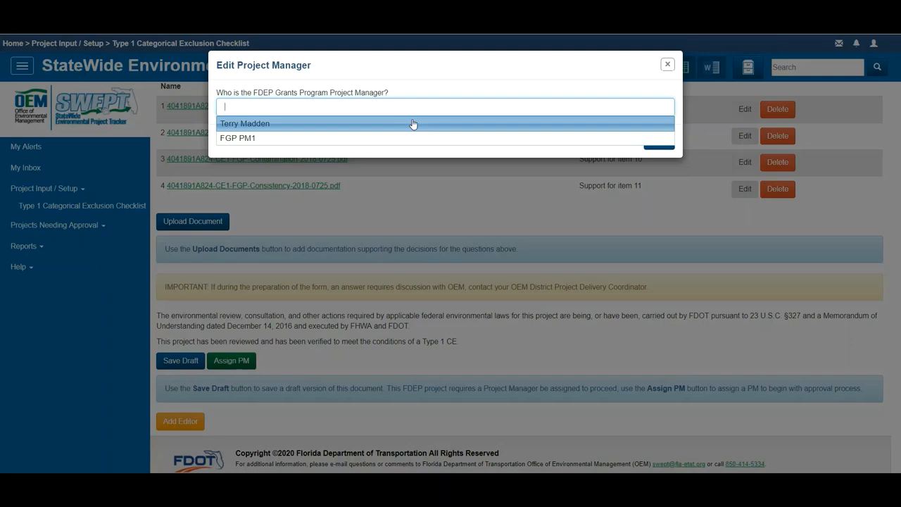
left_click(413, 124)
left_click(661, 142)
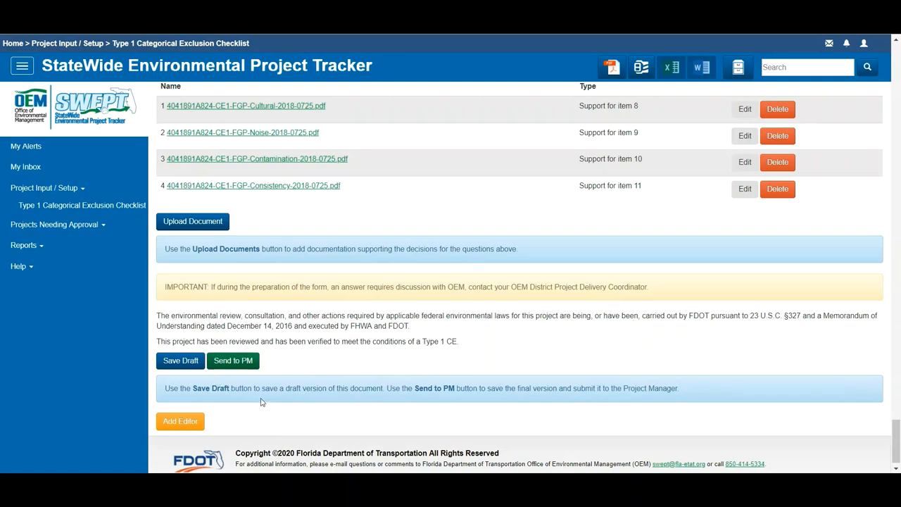
left_click(239, 370)
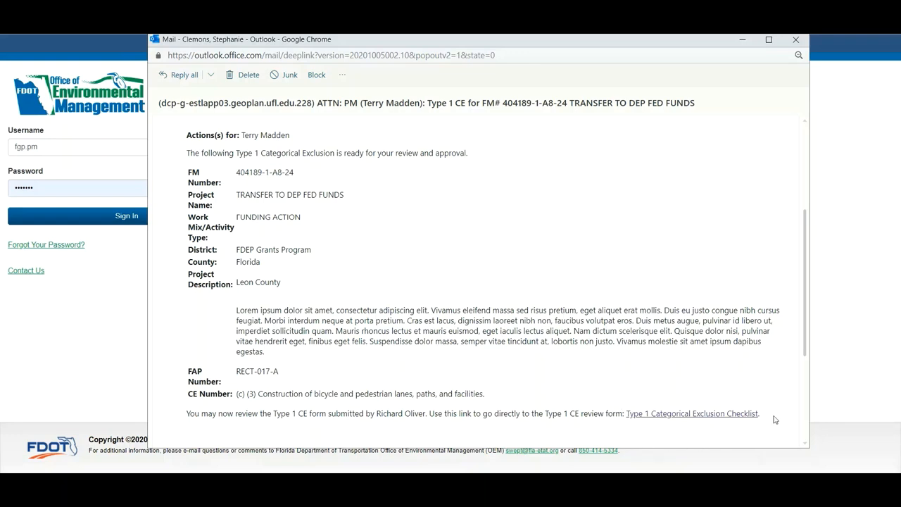
Step: Close the notification e-mail, sign in as the project manager, and open the checklist for FM 404189-1-A8-24 for review from District Signatures
left_click(796, 39)
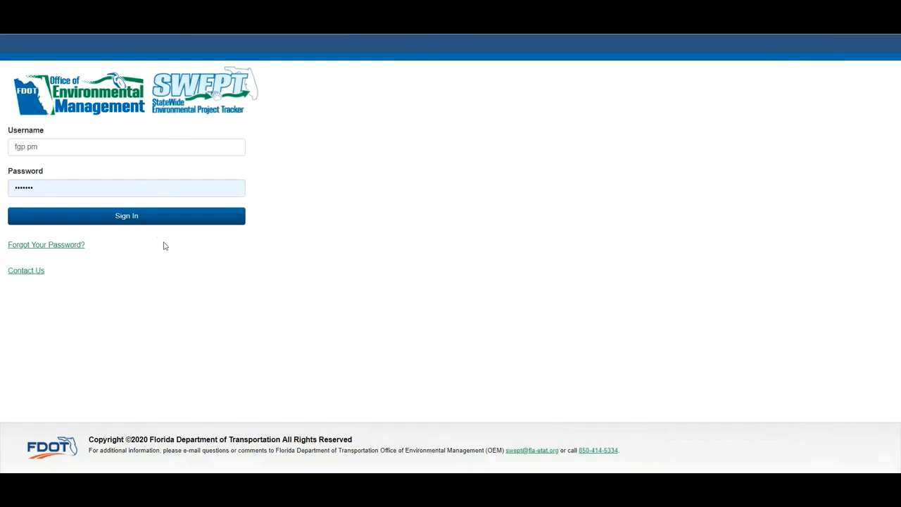
left_click(148, 221)
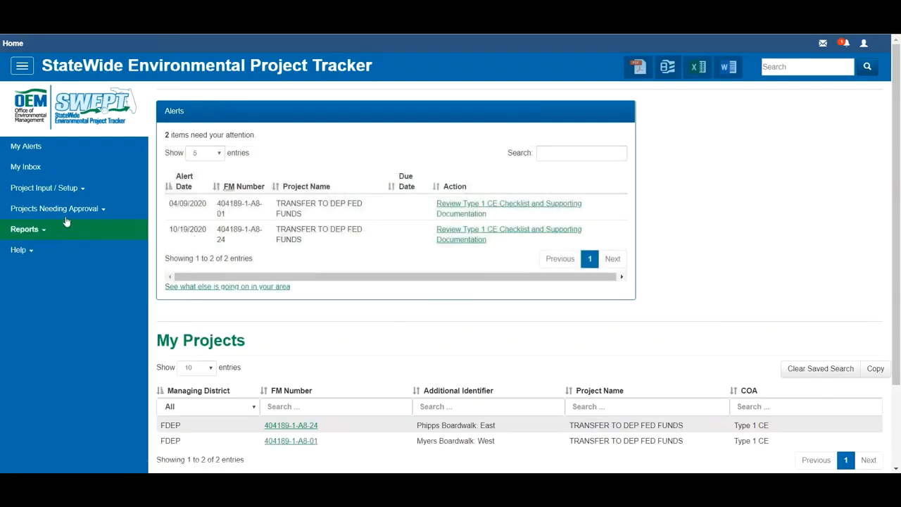
left_click(65, 216)
left_click(67, 231)
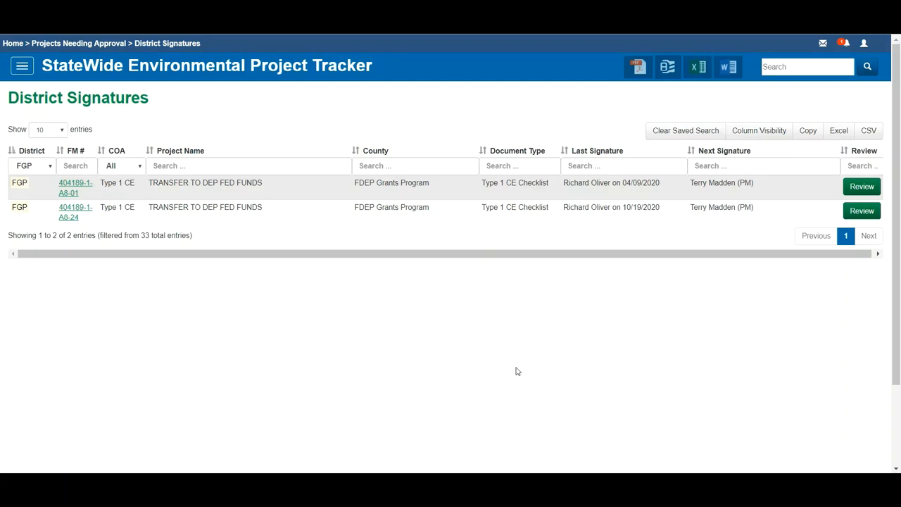
left_click(862, 211)
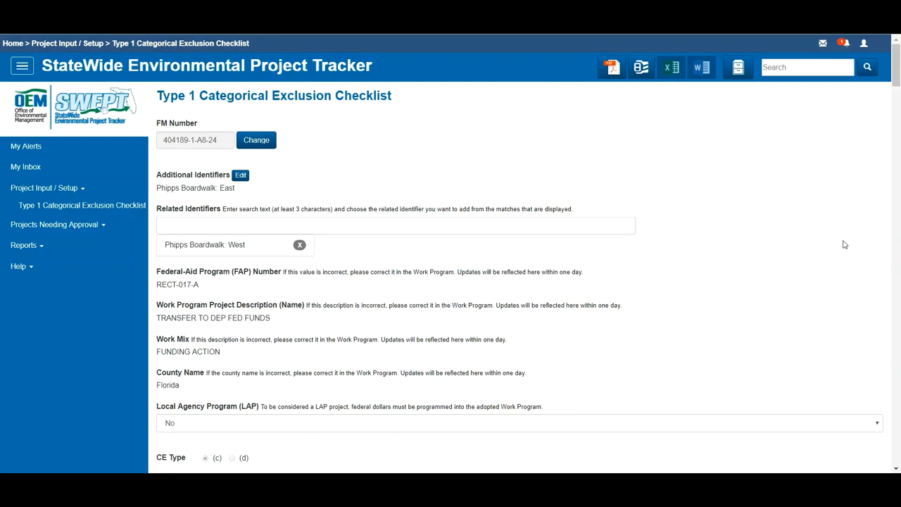
Step: Check the project details in the checklist form, then open its PDF version and read through the document
scroll(798, 270, "down", 2)
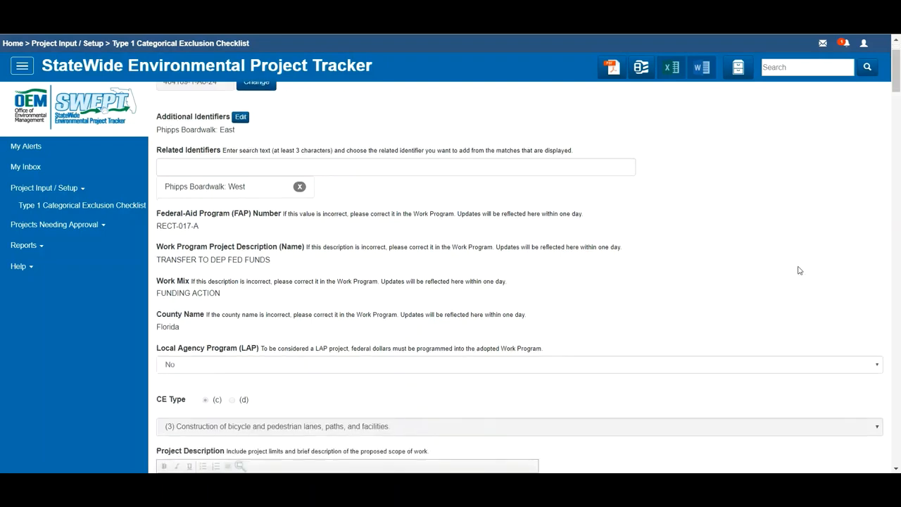
scroll(799, 269, "down", 3)
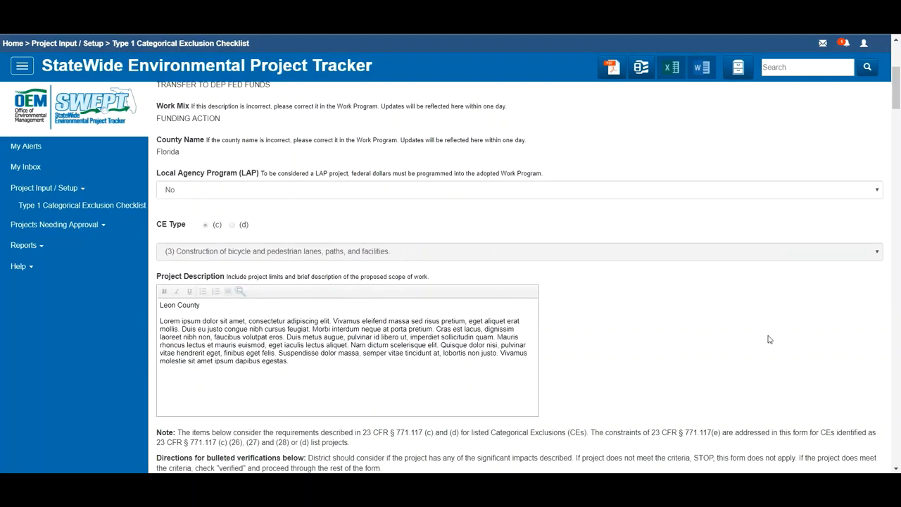
left_click(613, 69)
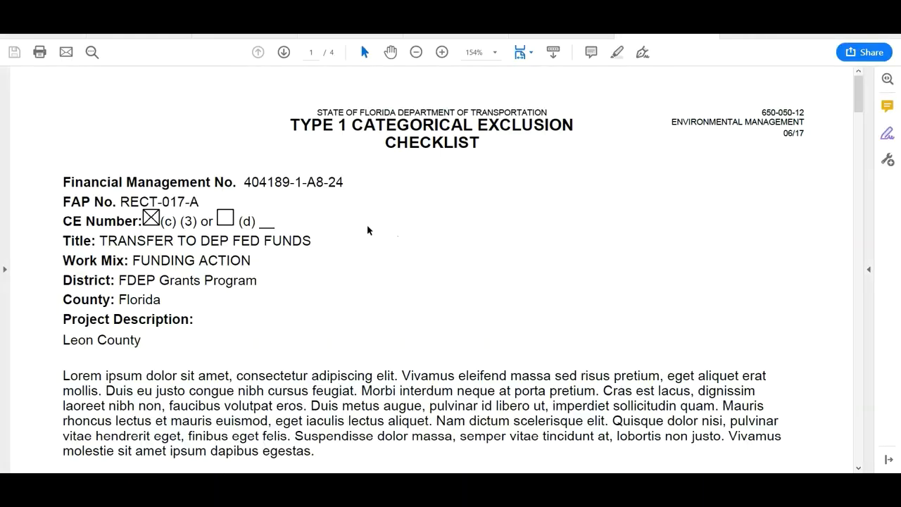
scroll(535, 297, "down", 3)
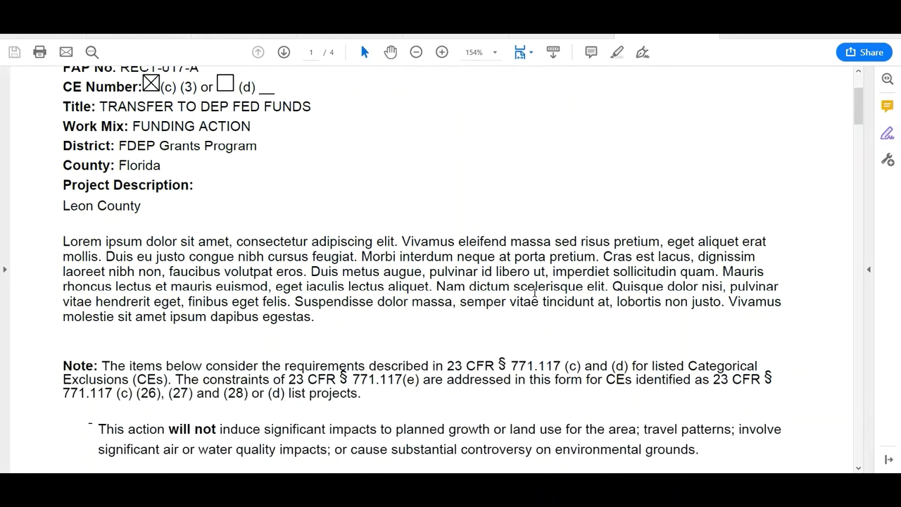
left_click_drag(853, 109, 859, 393)
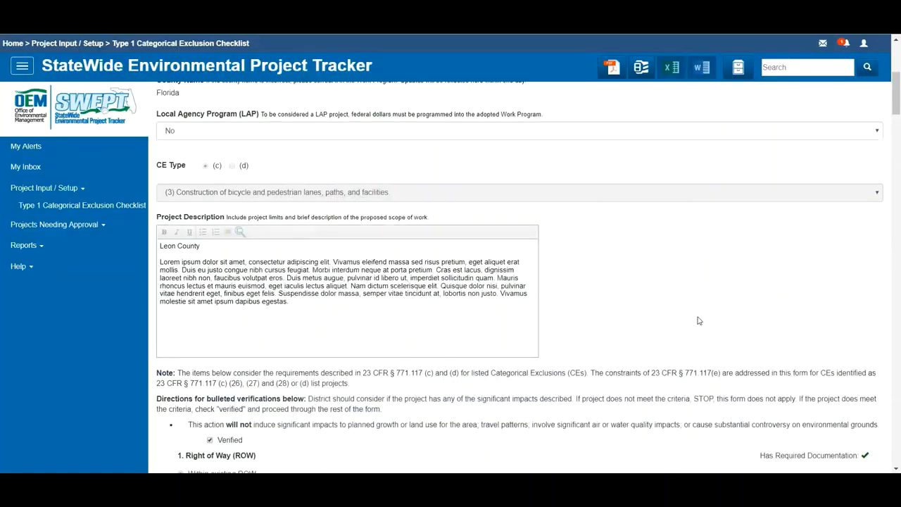
Step: Review the remaining checklist answers down to the Approval section and submit the checklist with the Send for Approval option
scroll(698, 320, "down", 5)
scroll(699, 320, "down", 3)
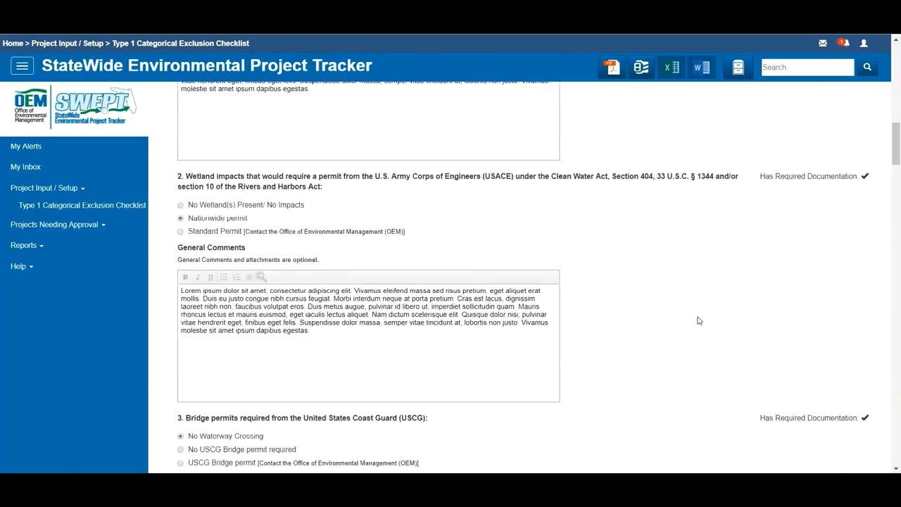
left_click_drag(896, 141, 897, 455)
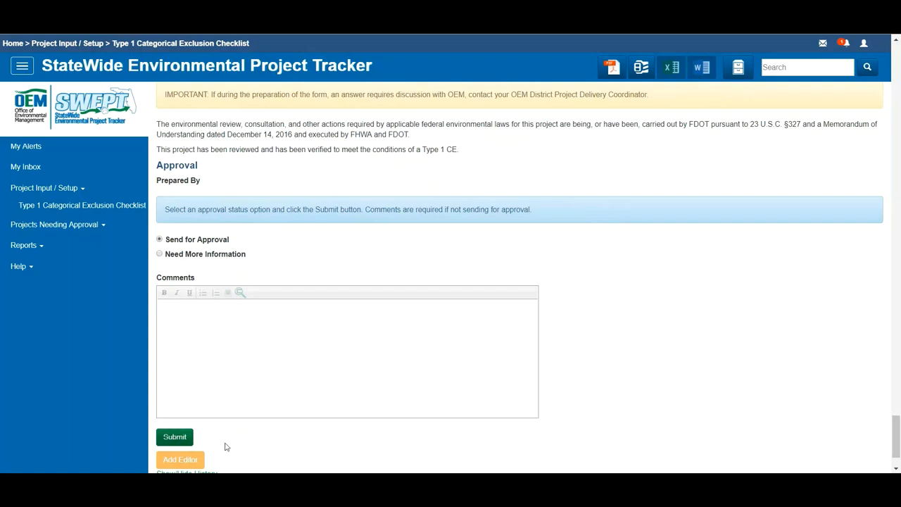
left_click(167, 437)
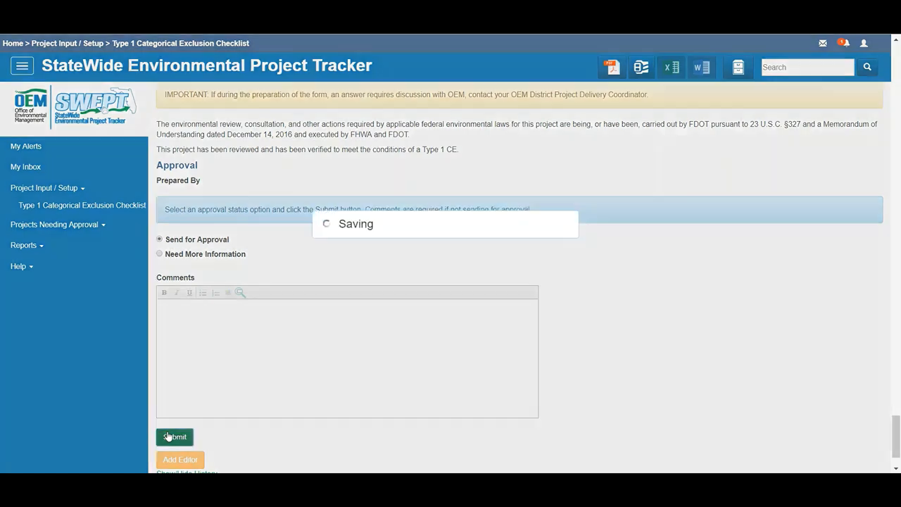